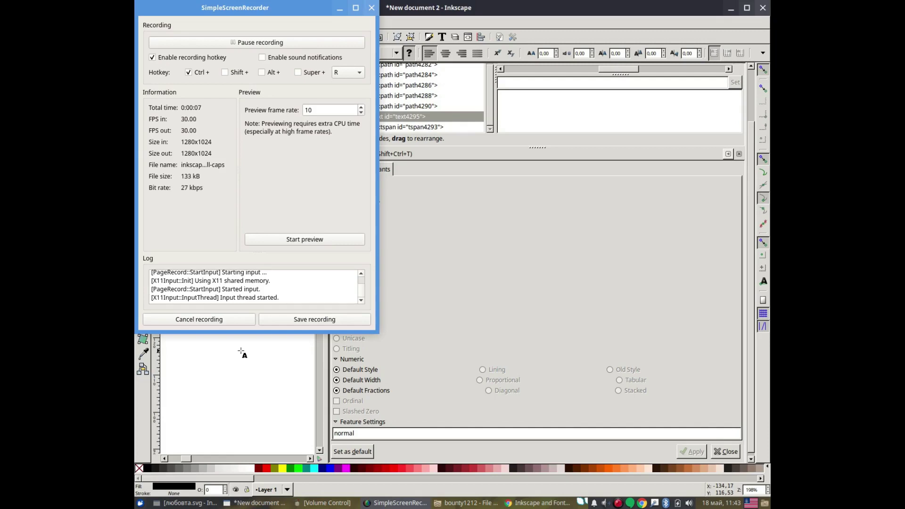
Step: Bring the Inkscape drawing forward and place the cursor in the 'Любов' line
click(241, 353)
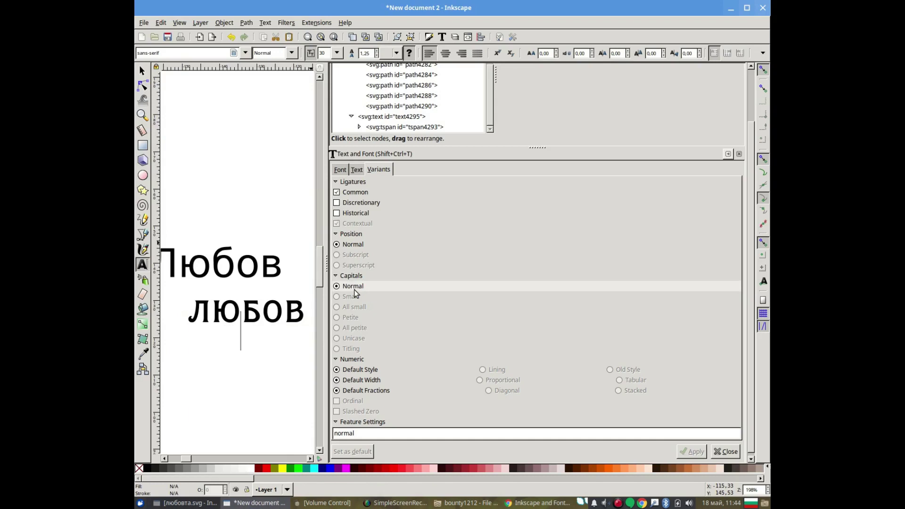
click(217, 263)
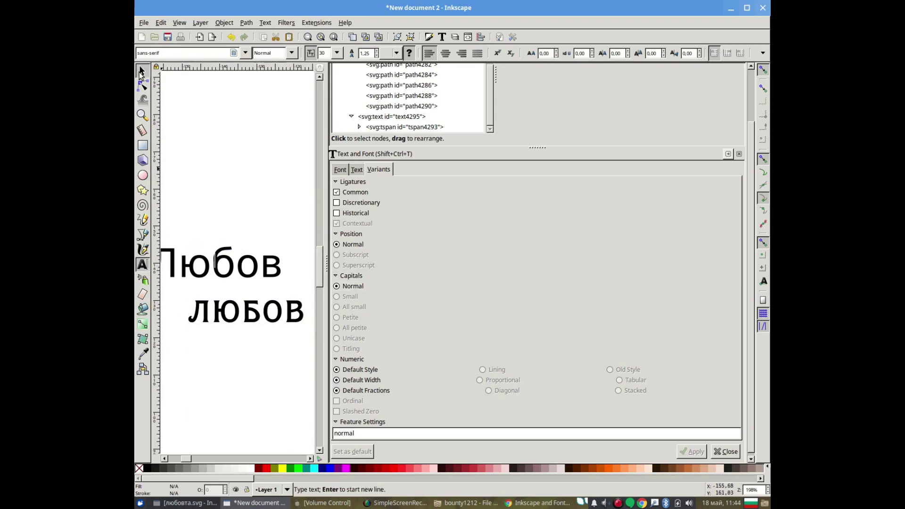
Step: Select all letters of the lower 'любов' text for editing
key(Escape)
key(F1)
ctrl+click(225, 266)
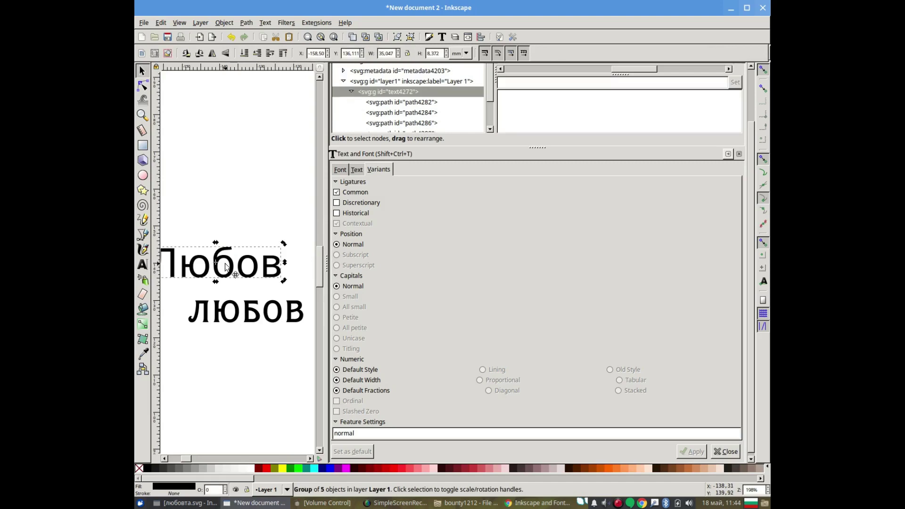
click(233, 315)
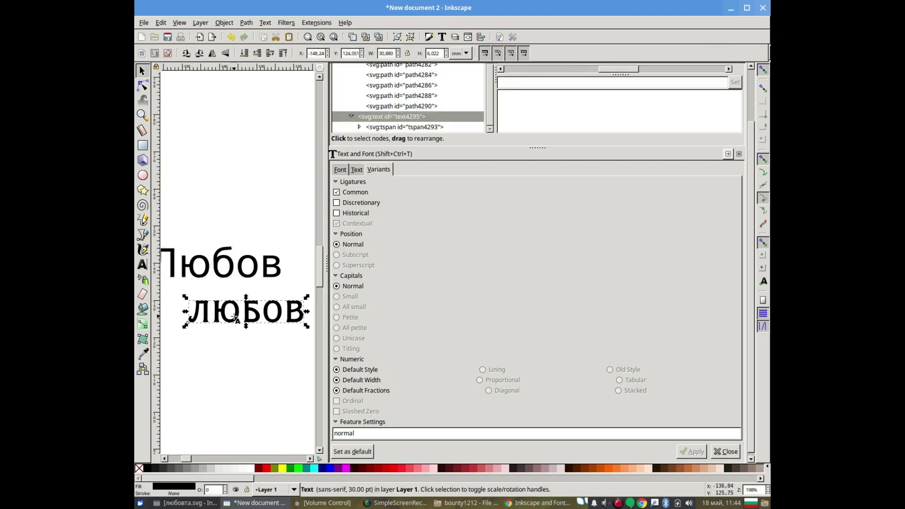
double_click(236, 317)
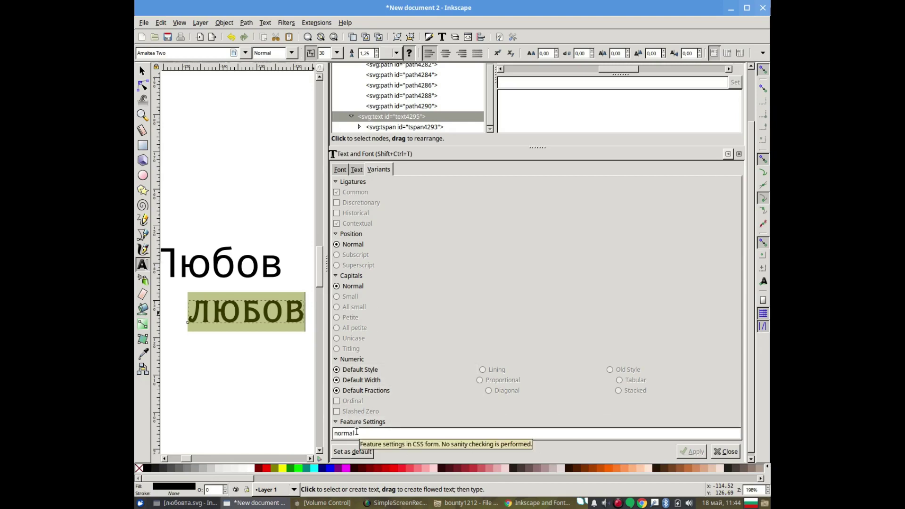
Step: Replace the 'normal' feature setting with 'all-small' and apply it to 'любов'
drag(354, 433, 320, 432)
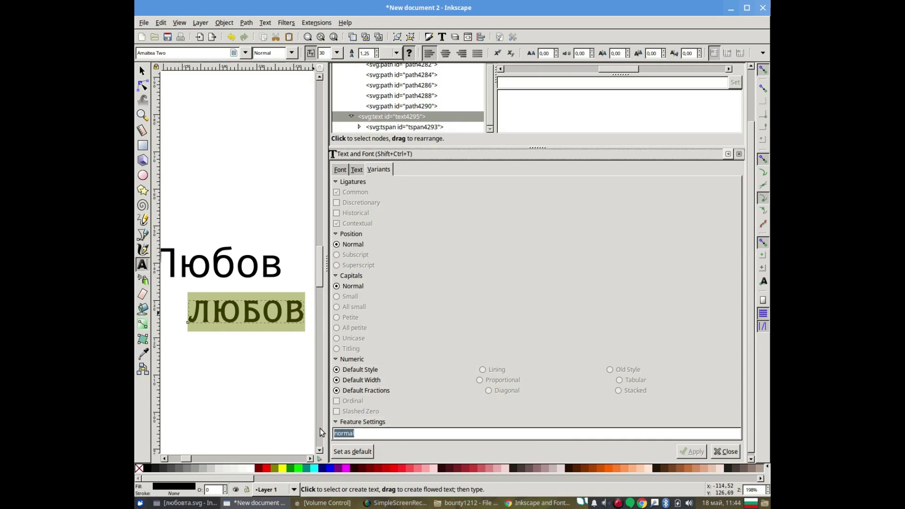
text(ал)
key(BackSpace)
key(BackSpace)
key(alt+shift)
text(all)
text(caps)
key(BackSpace)
key(BackSpace)
key(BackSpace)
key(BackSpace)
text(small)
click(693, 452)
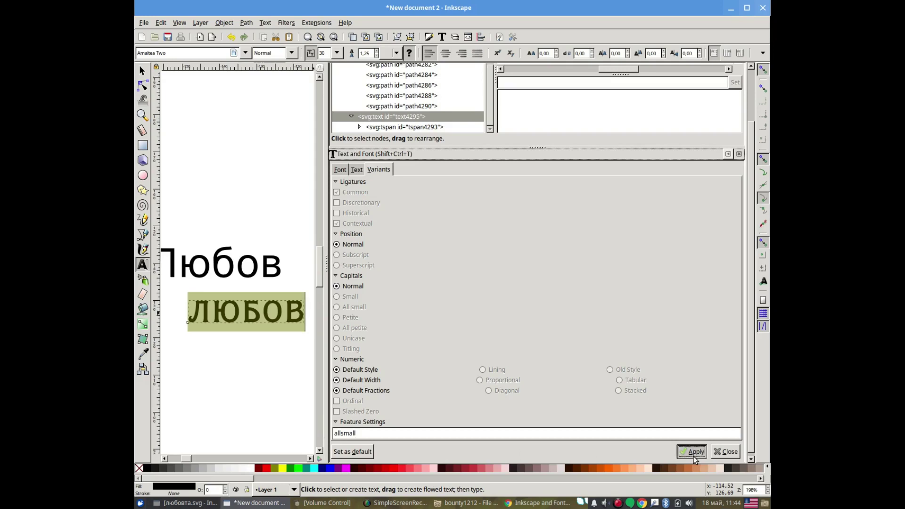
click(345, 436)
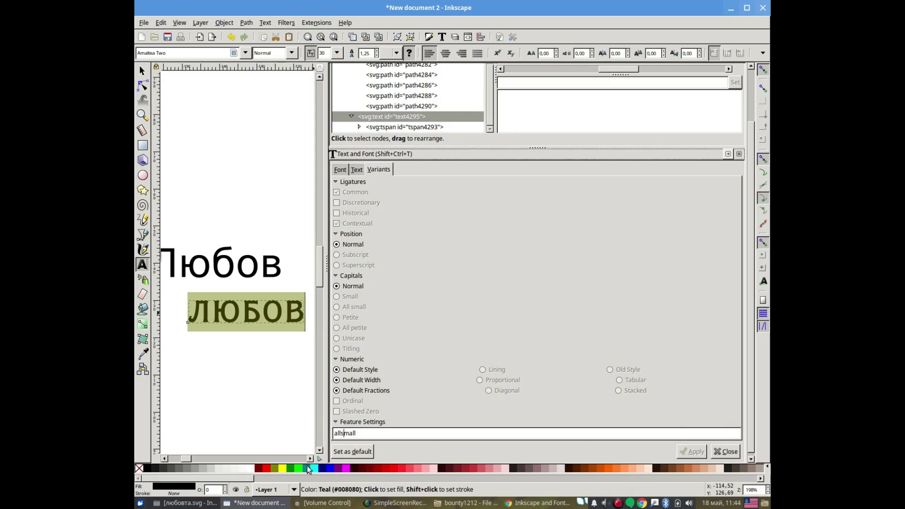
text(-)
click(689, 453)
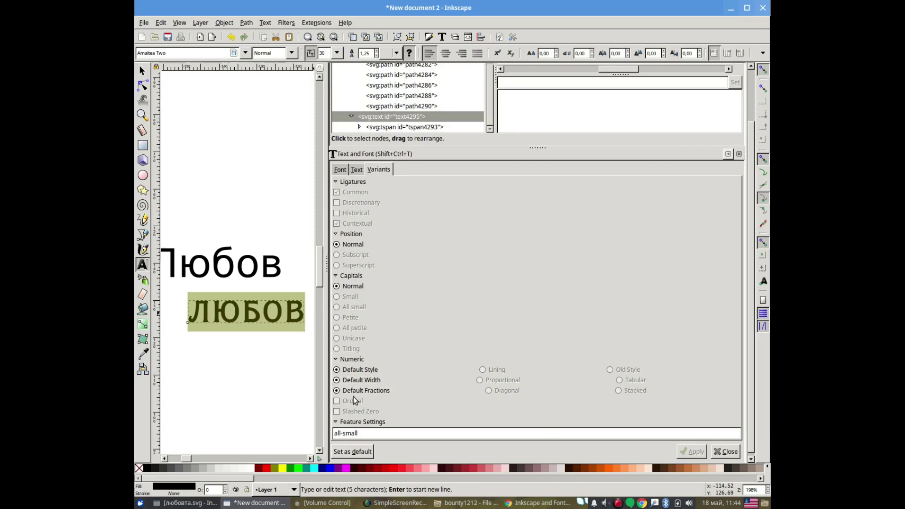
Step: Select the upper 'Любов' text, then start a new text on the empty page below
click(142, 71)
click(229, 267)
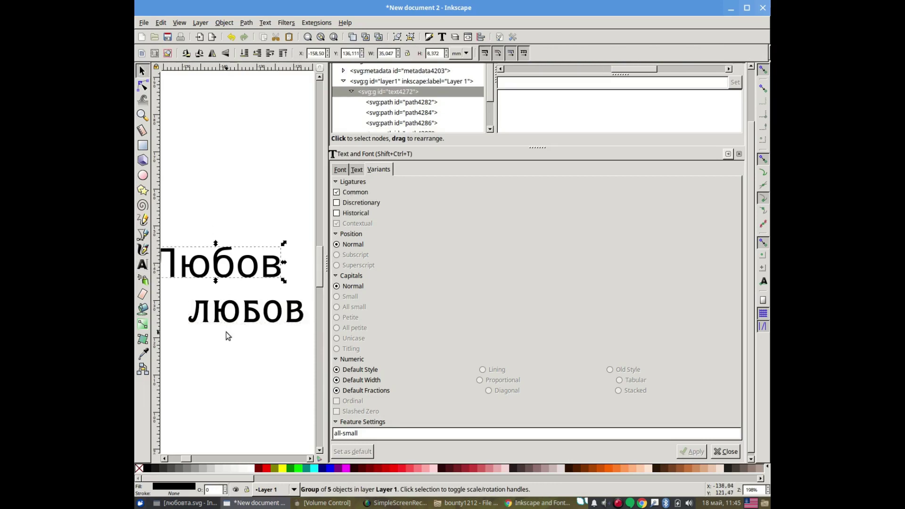
scroll(226, 332, down, 5)
click(142, 265)
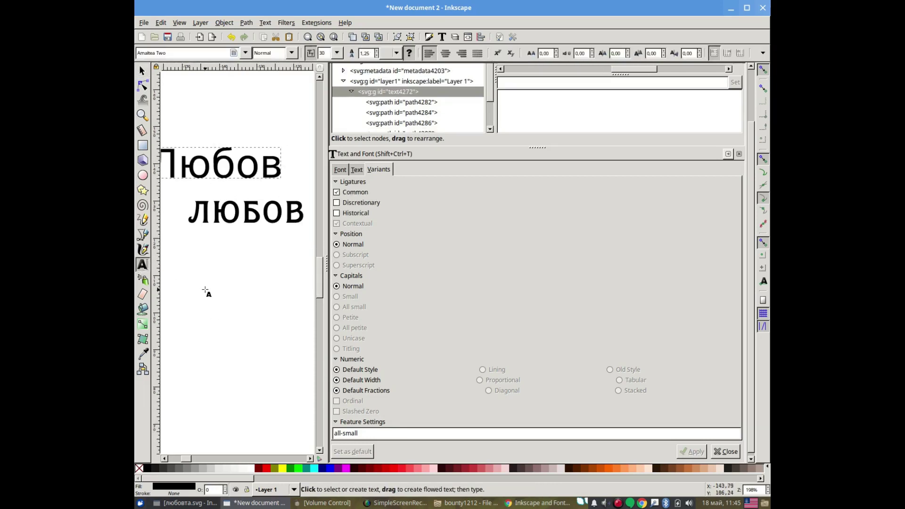
click(212, 290)
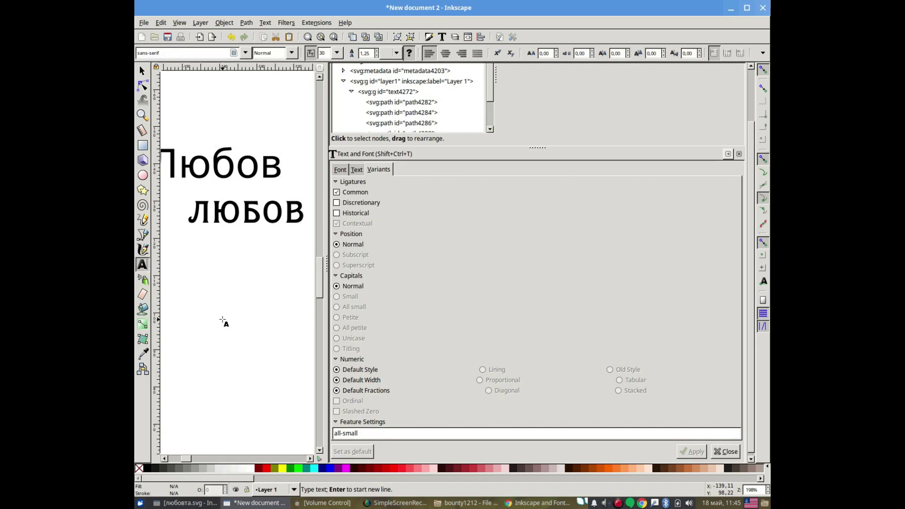
Step: Type 'Love' below the Cyrillic lines and select its letters 'ove'
text(Lo)
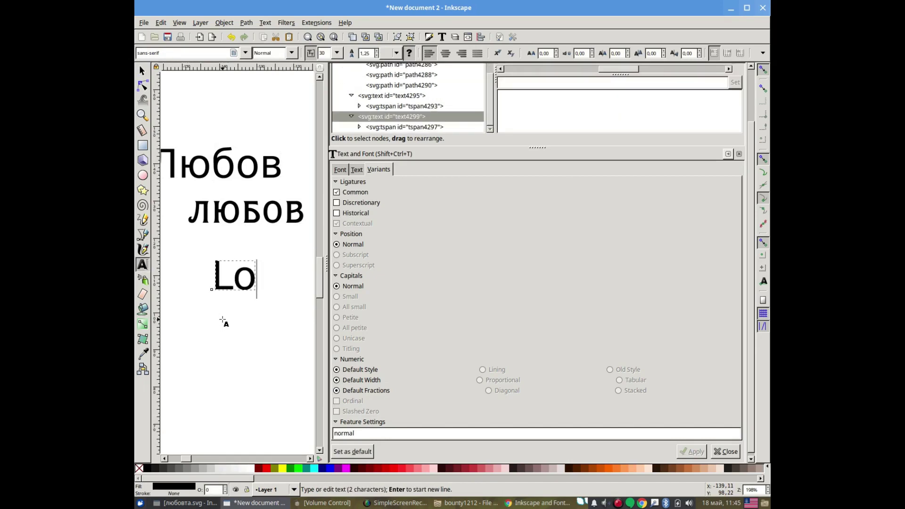
text(ve)
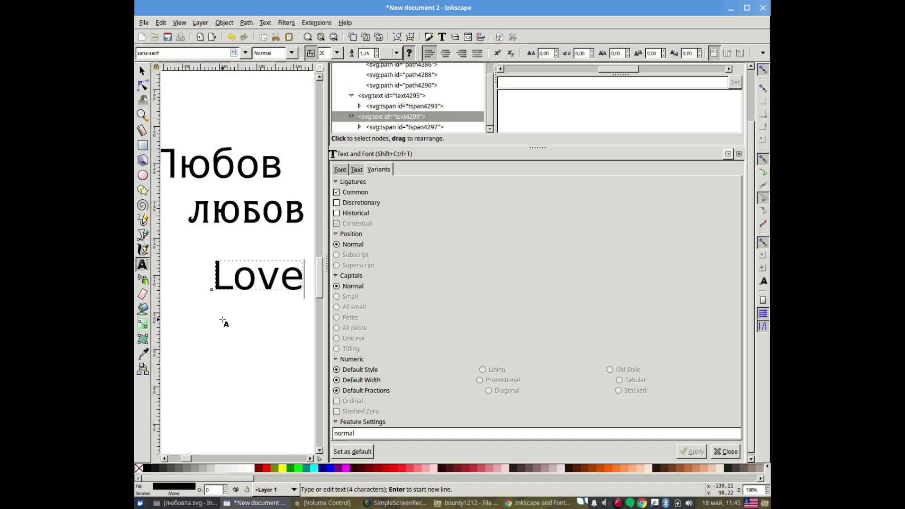
key(shift+Left)
key(shift+Left)
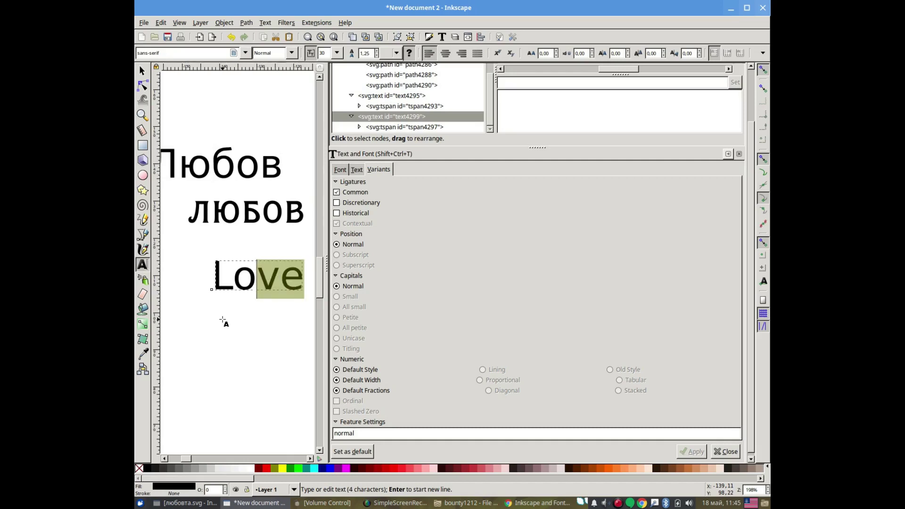
key(shift+Left)
key(shift+Left)
key(shift+Right)
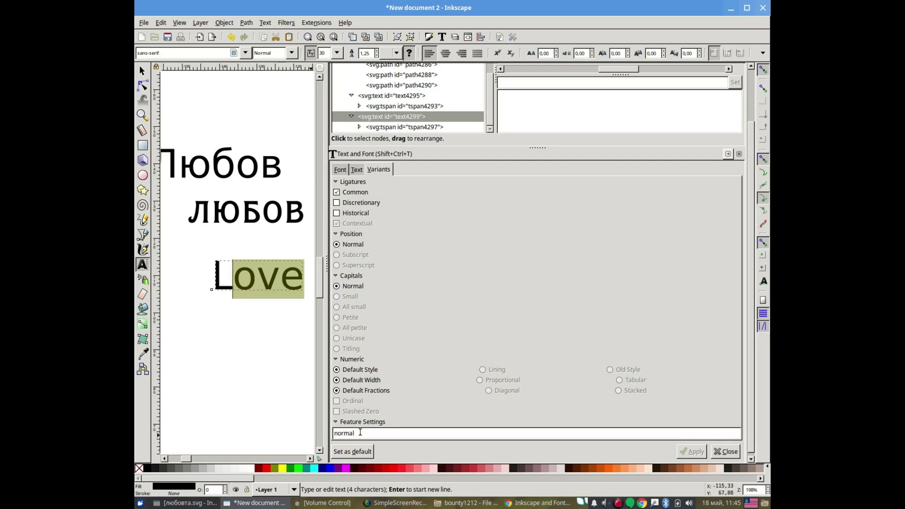
Step: Apply the 'allsmall' feature setting to the selected 'ove' letters
double_click(408, 433)
text(allsmal)
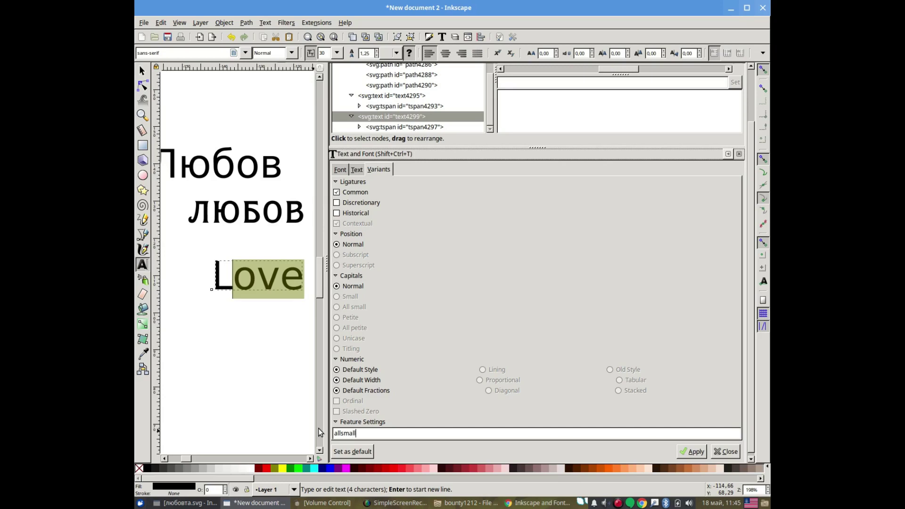
click(690, 453)
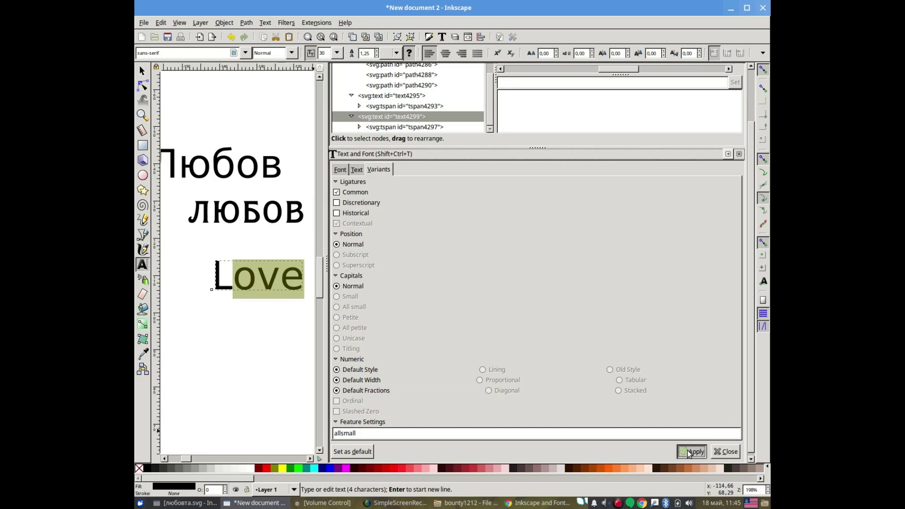
click(341, 433)
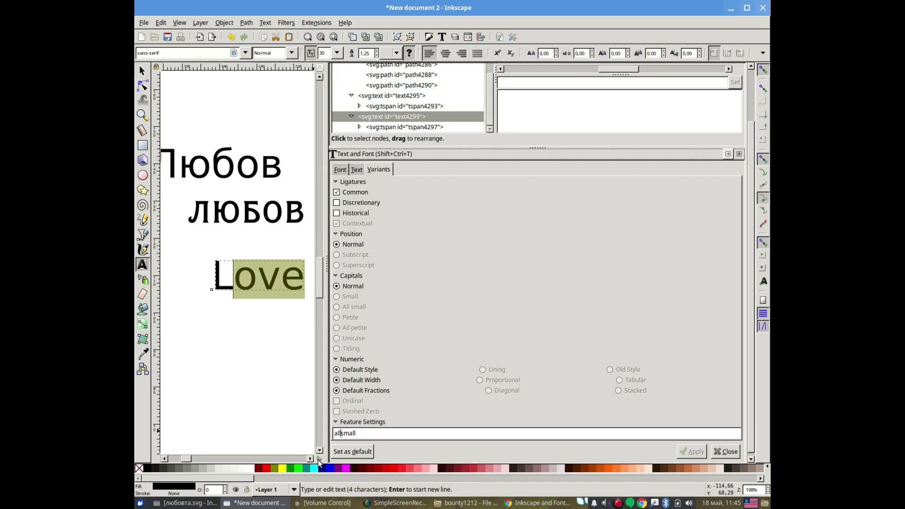
Step: Apply the 'all-small' feature to 'ove', then replace it with 'small' and apply again
text(-)
click(693, 451)
drag(358, 433, 343, 434)
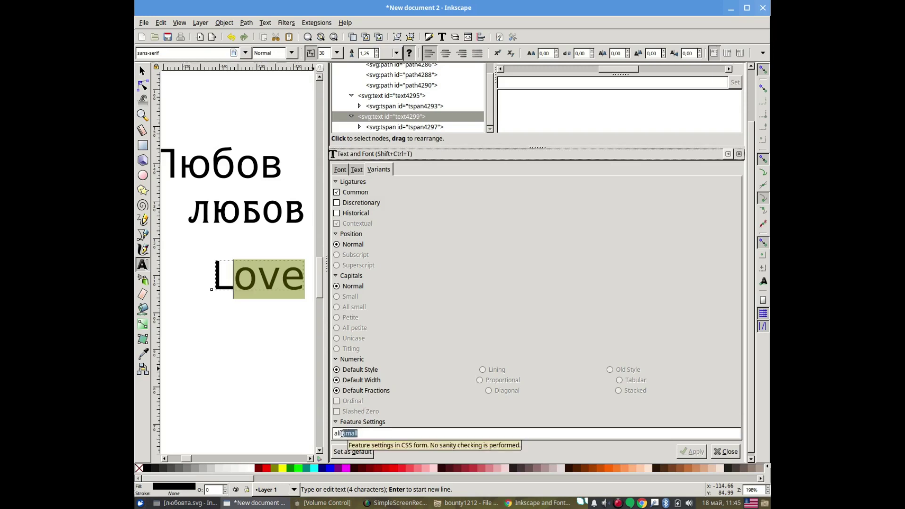
key(BackSpace)
key(BackSpace)
key(BackSpace)
text(small)
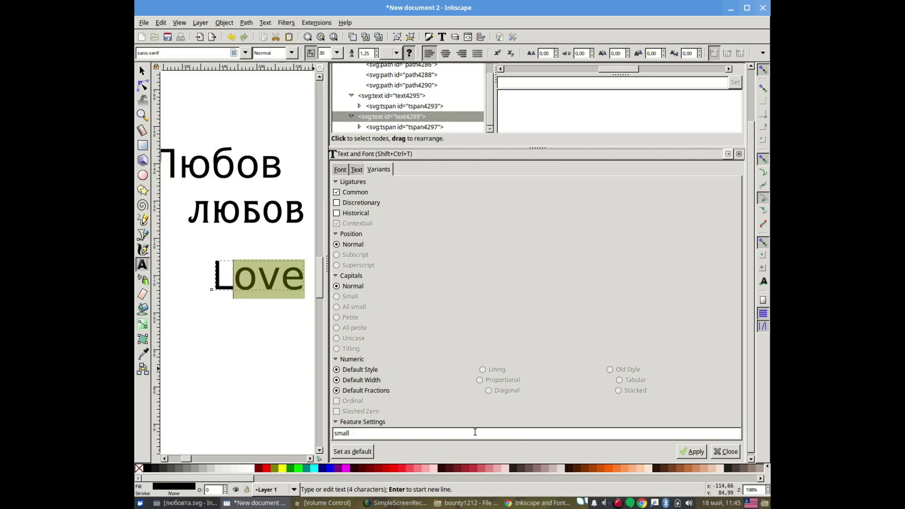
click(698, 451)
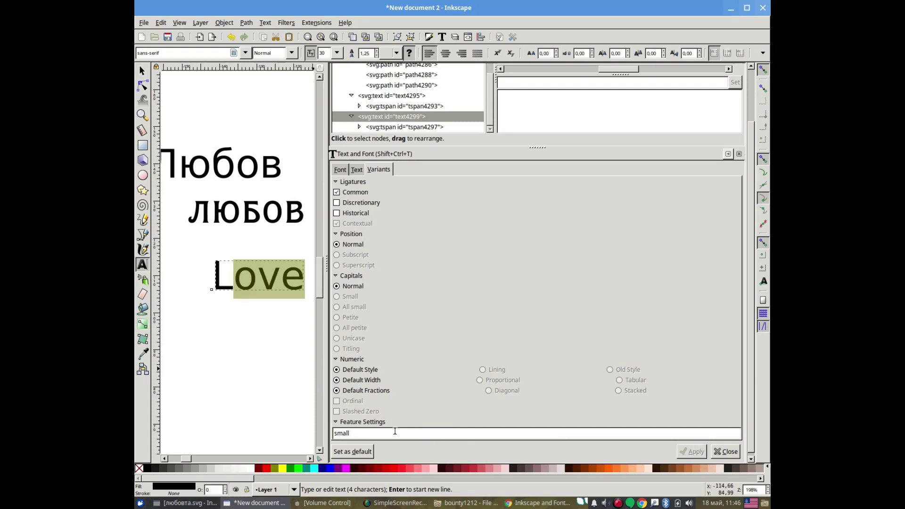
Step: Apply the 'All small' feature setting, then view the plain text 'Love'
click(353, 434)
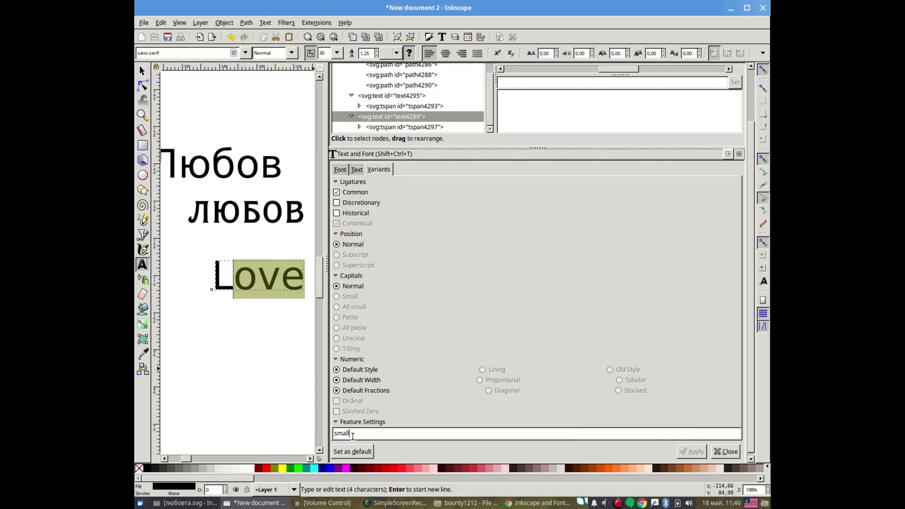
drag(352, 434, 333, 434)
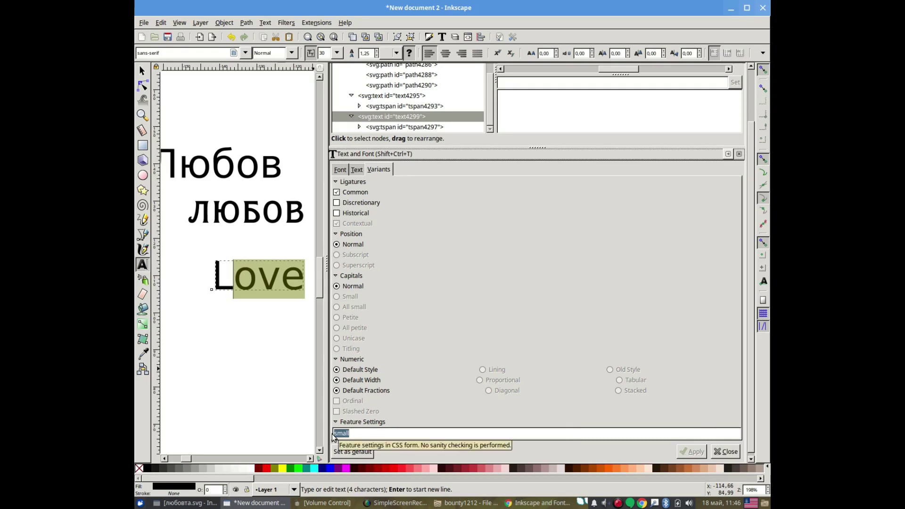
text(Laa)
key(BackSpace)
key(BackSpace)
key(BackSpace)
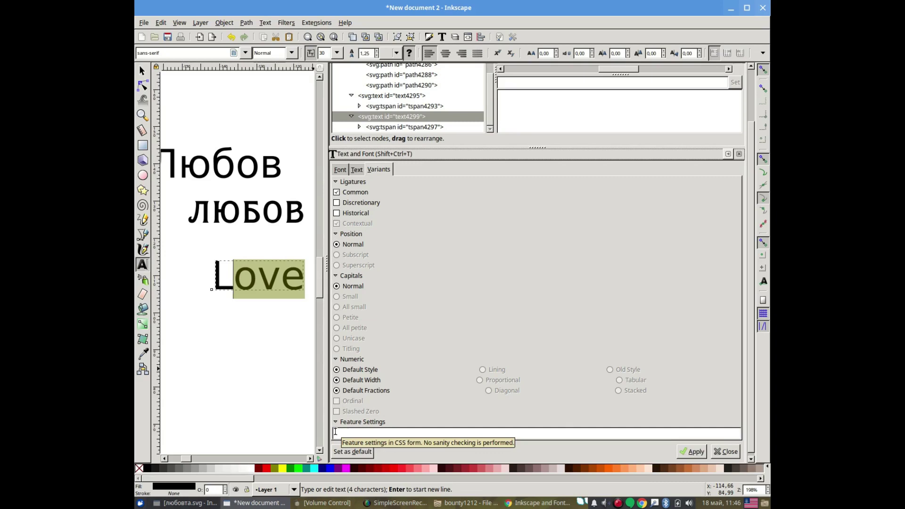
text(Al)
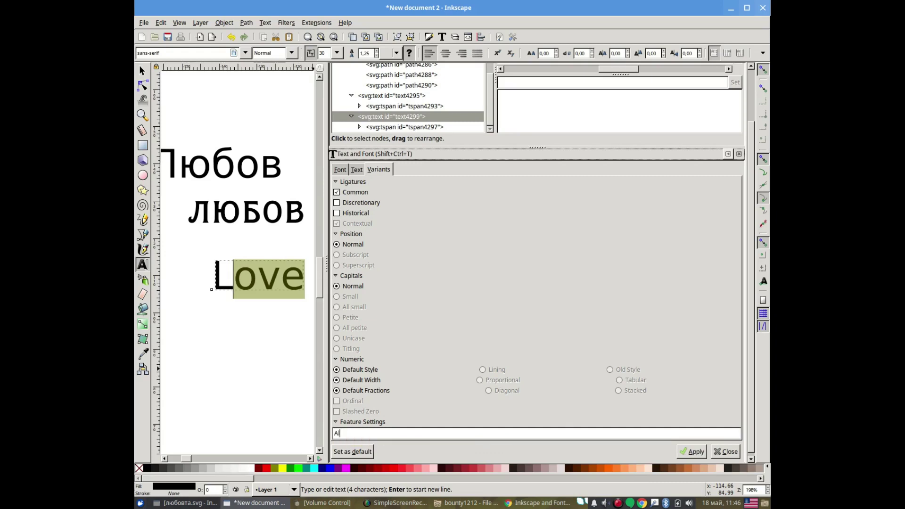
text(l s)
text(mall)
click(703, 450)
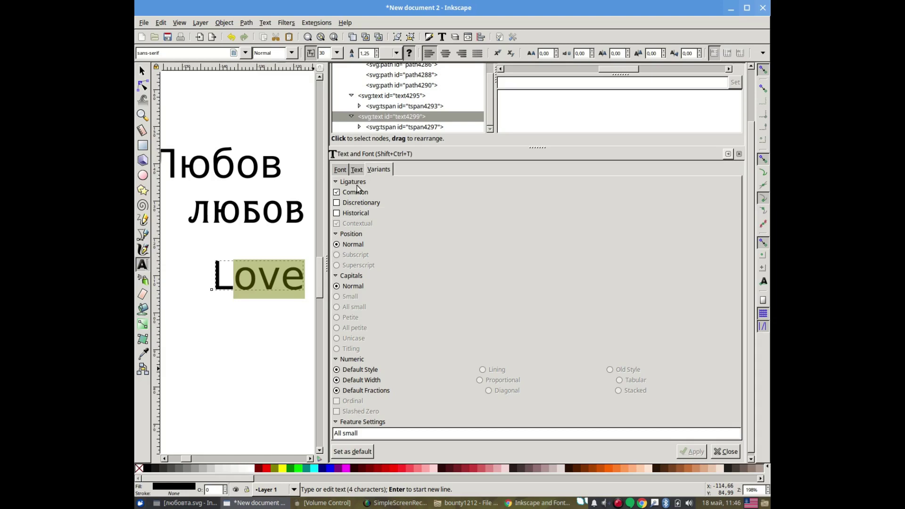
click(362, 172)
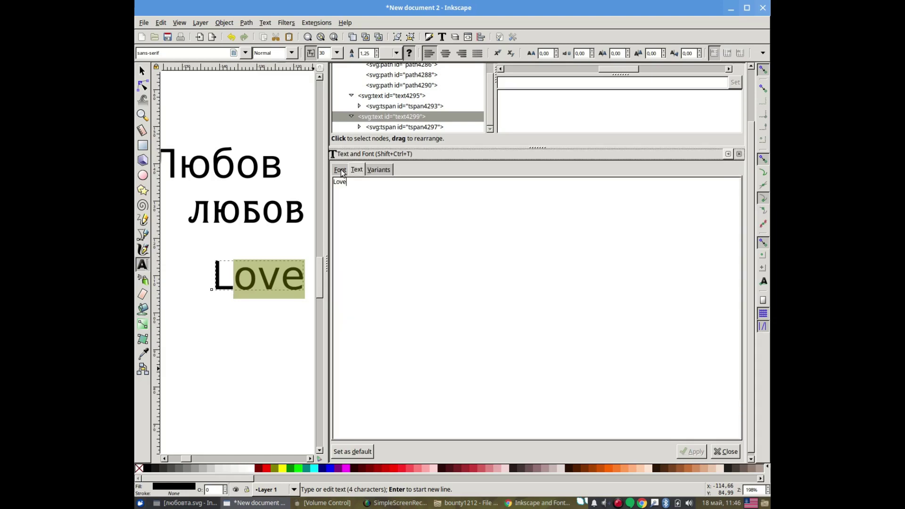
Step: Try the Albertus Bold and Algerian fonts on the Love text
click(341, 170)
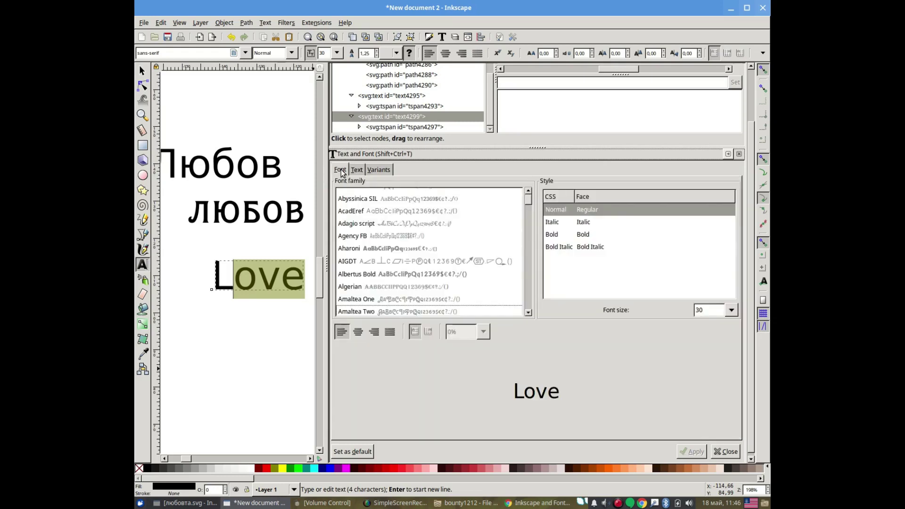
click(373, 275)
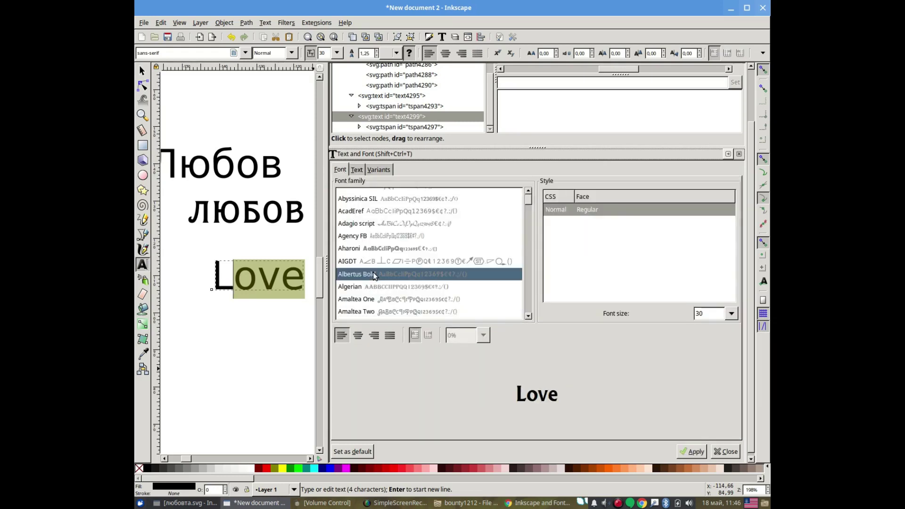
click(695, 455)
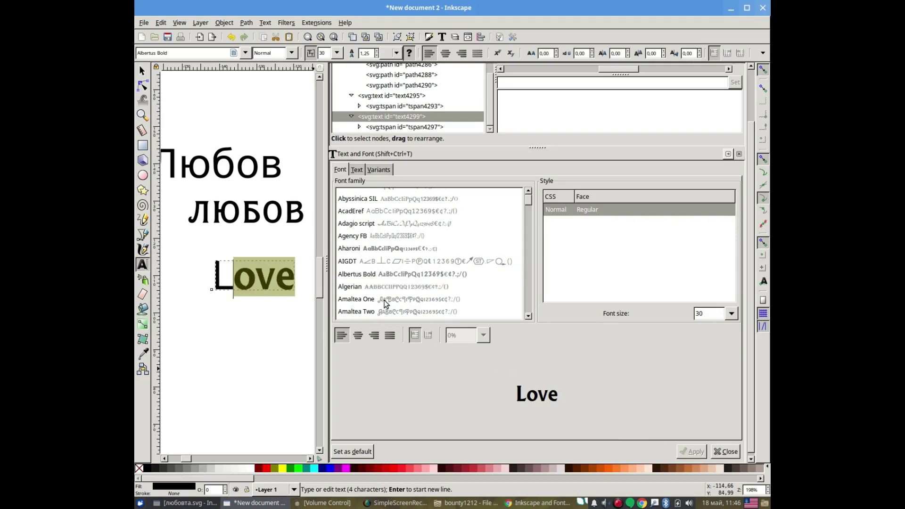
click(381, 286)
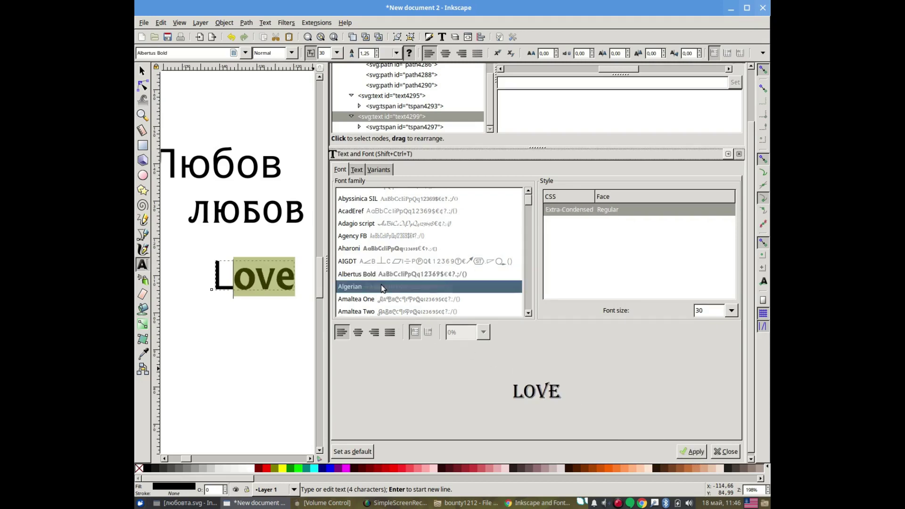
click(694, 452)
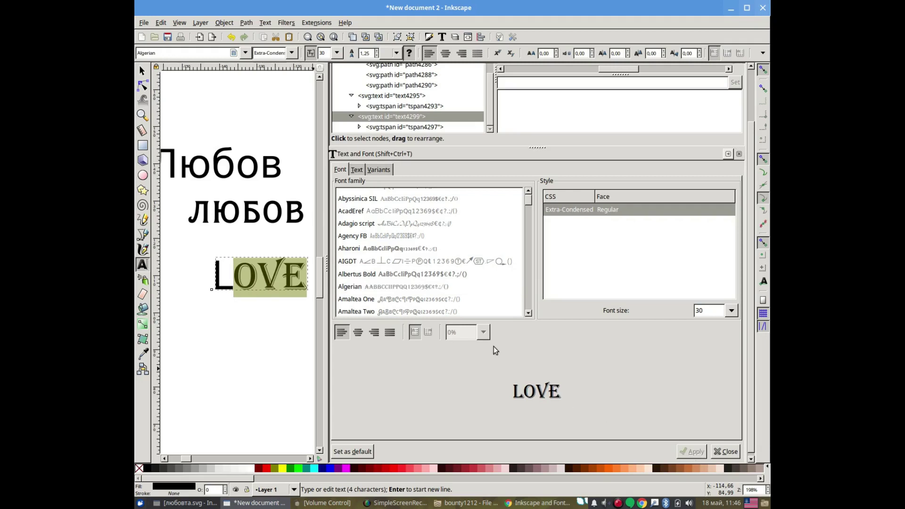
Step: Apply the Amaltea Two font to Love and select the start of the text
click(396, 289)
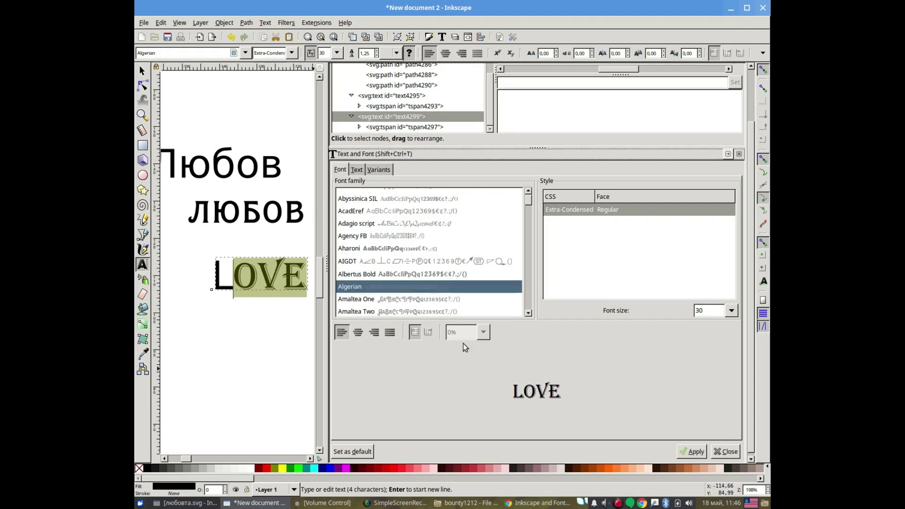
scroll(412, 287, down, 1)
scroll(412, 287, down, 1)
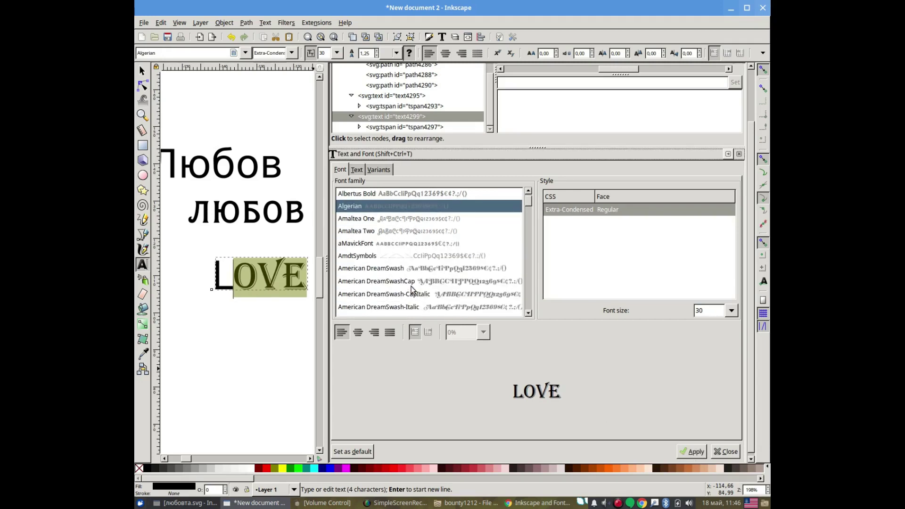
click(402, 231)
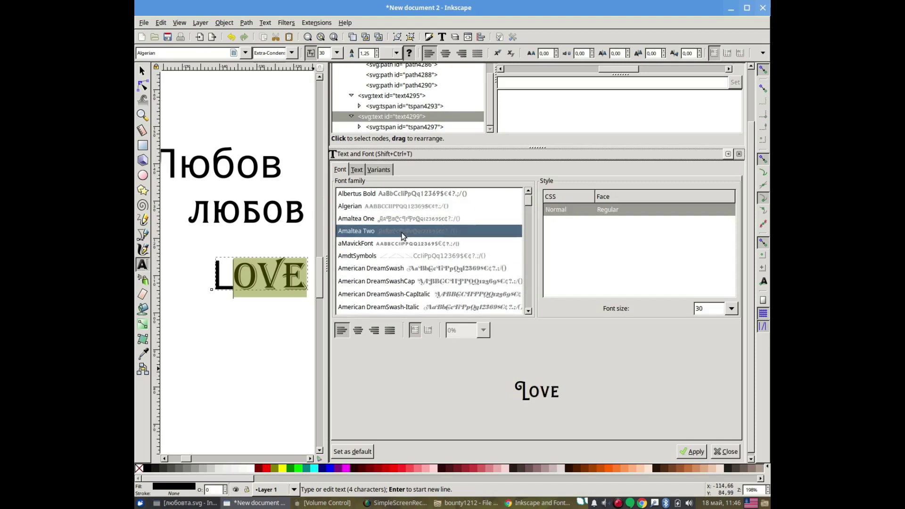
click(701, 453)
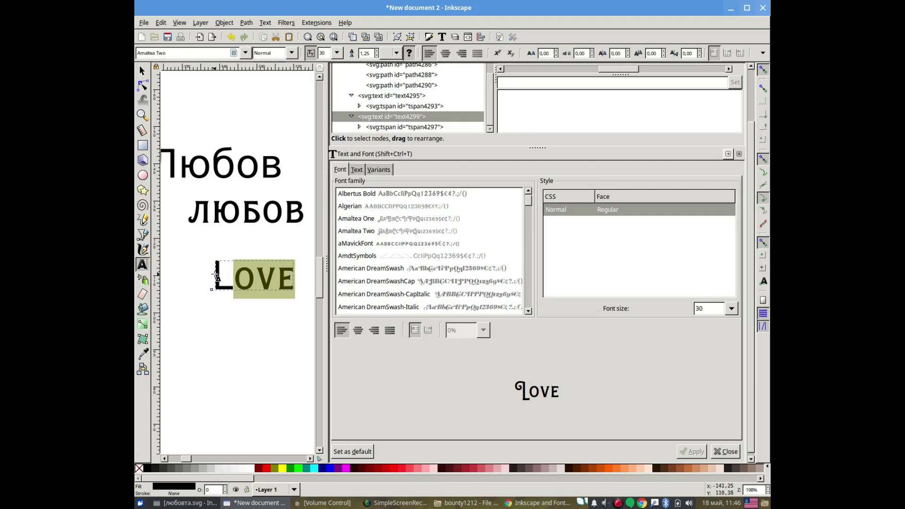
drag(216, 273, 305, 295)
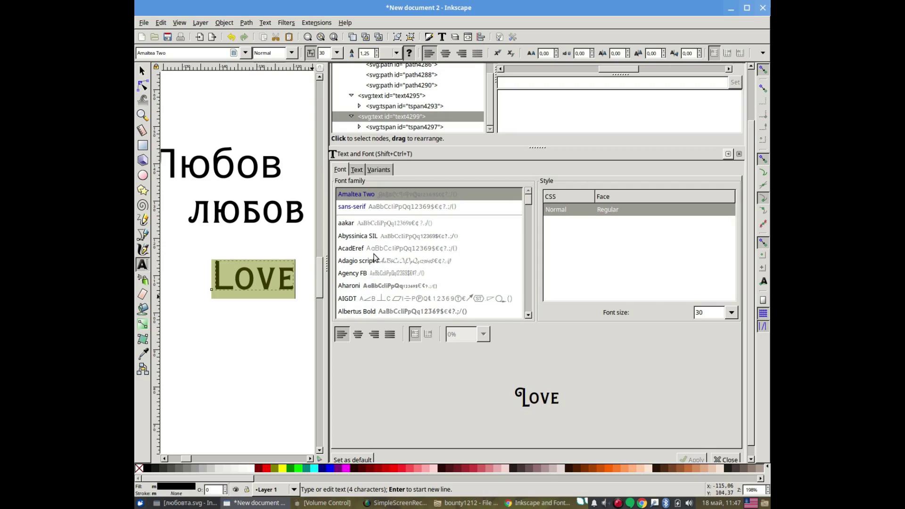
Step: Set 'Love' in Amaltea One and duplicate the whole text object with Ctrl+D
scroll(377, 255, down, 4)
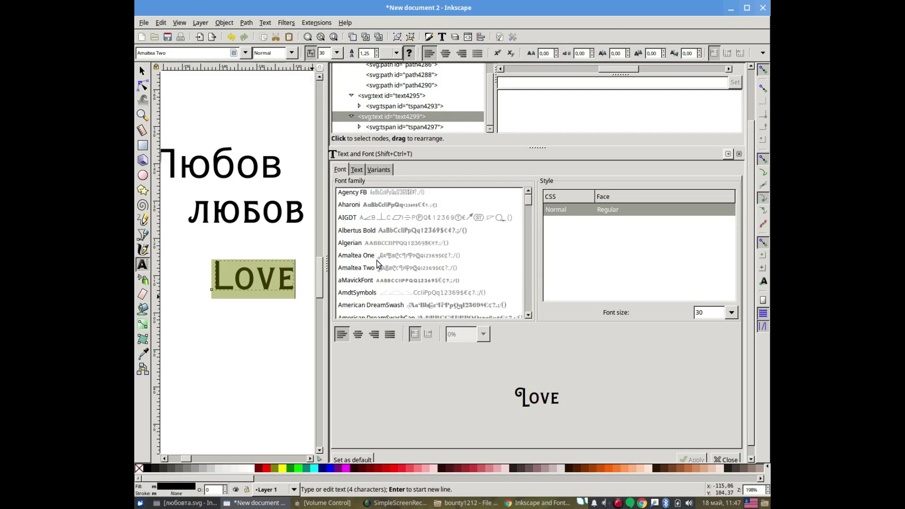
click(377, 258)
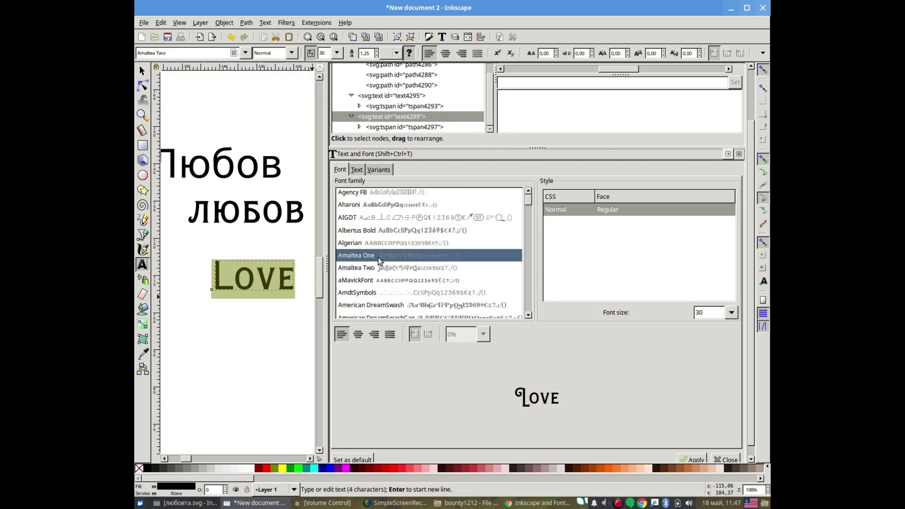
click(693, 460)
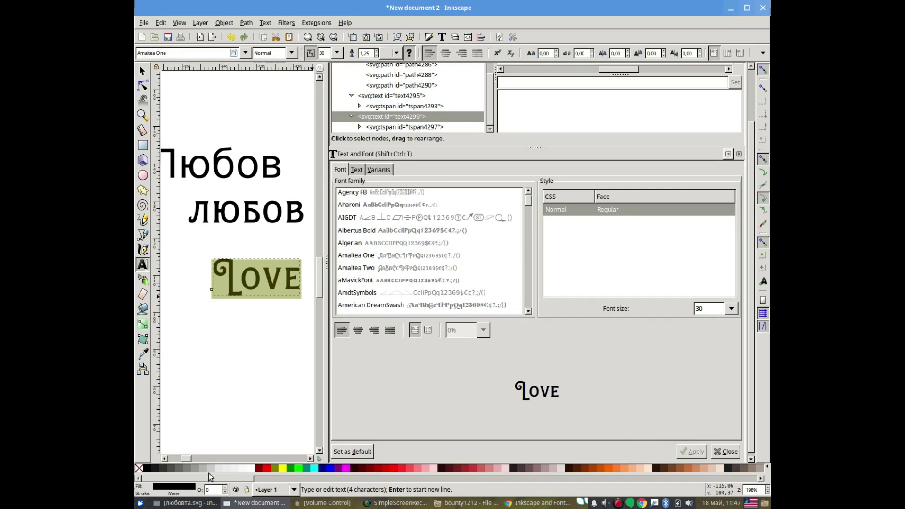
click(142, 71)
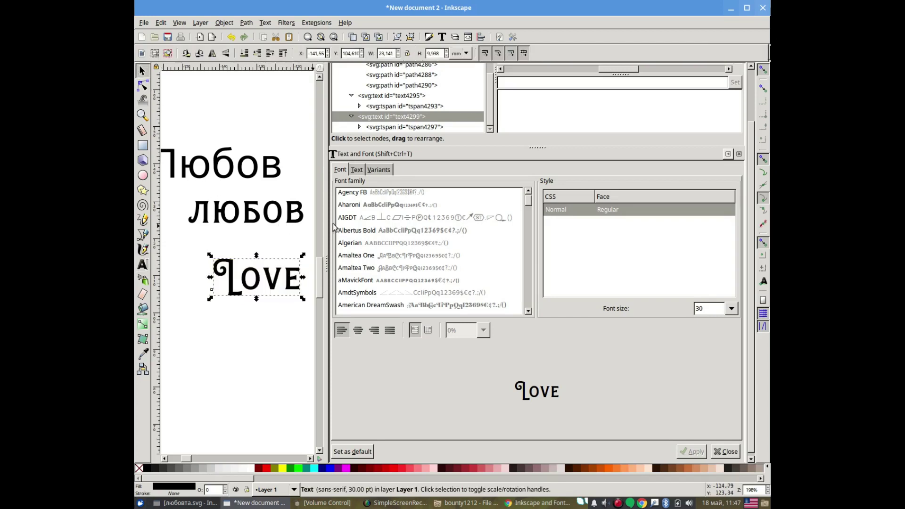
key(ctrl+d)
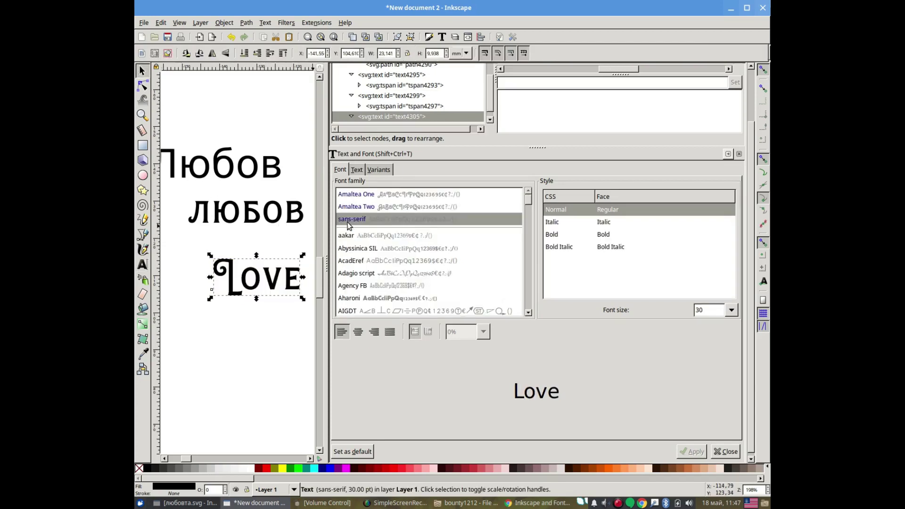
Step: Move the copy below the original Love and retype it as 'любов'
mouse_move(266, 285)
mouse_down()
mouse_move(255, 339)
mouse_move(269, 337)
mouse_up()
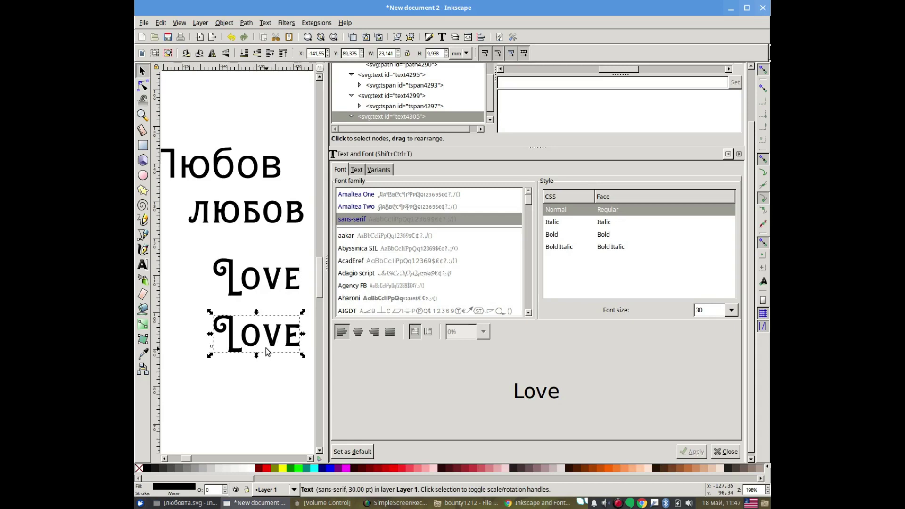
double_click(244, 347)
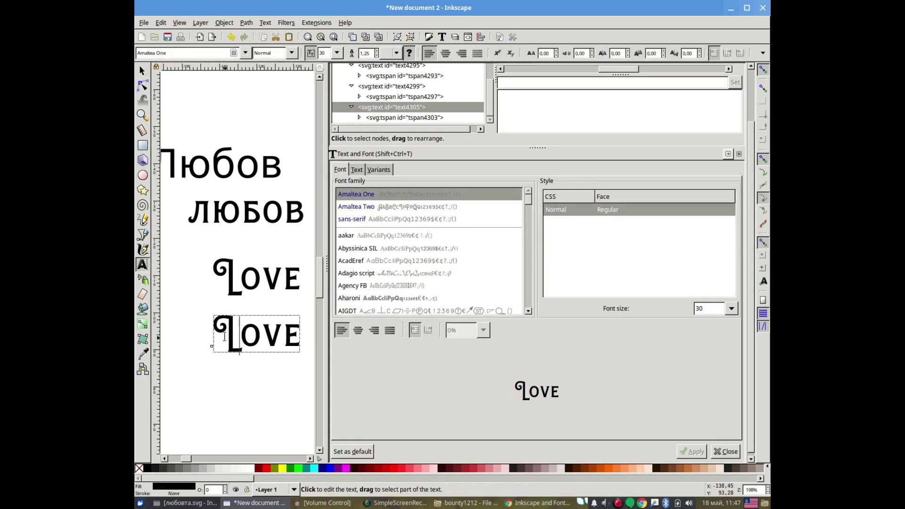
drag(224, 335, 295, 340)
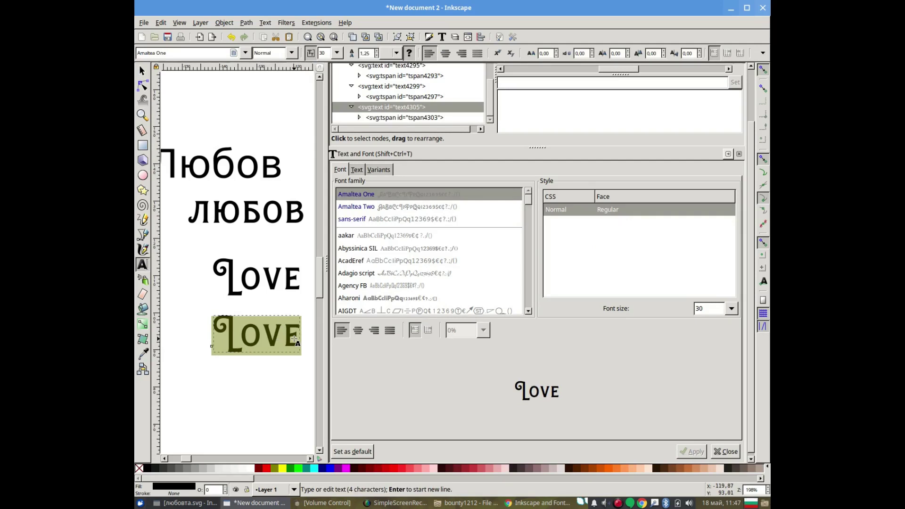
text(лю)
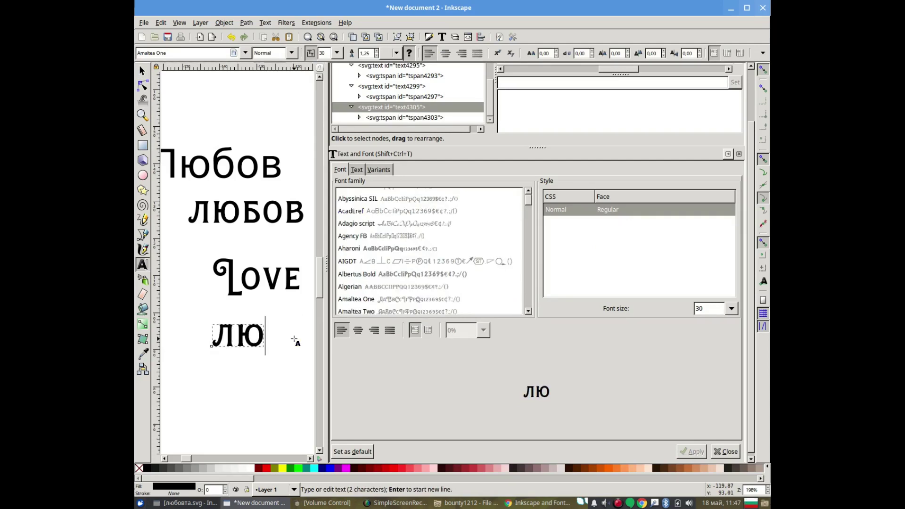
text(бов)
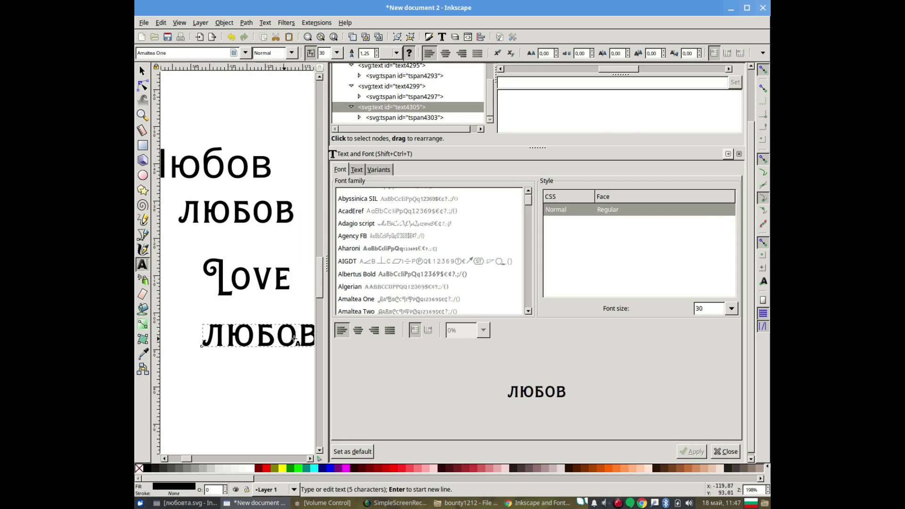
Step: Capitalise the first letter to 'Л' and select the finished 'Любов' text object
key(Escape)
click(219, 340)
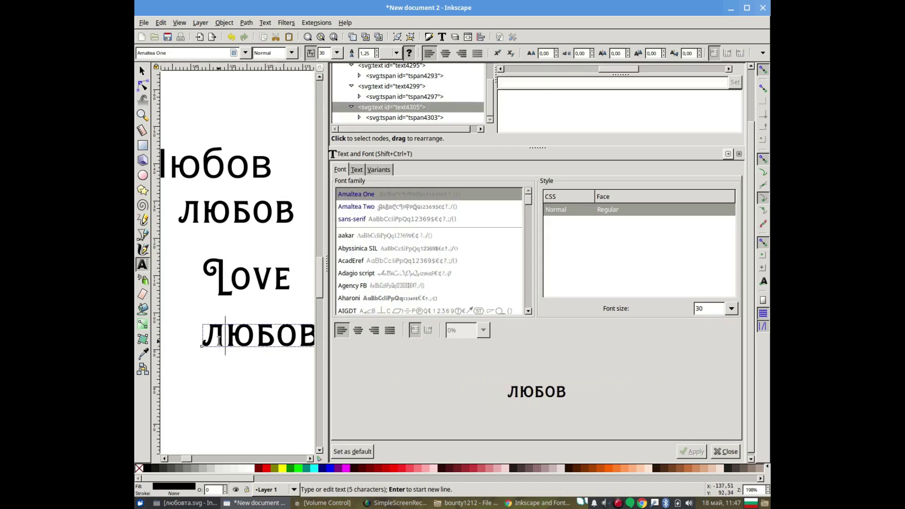
key(BackSpace)
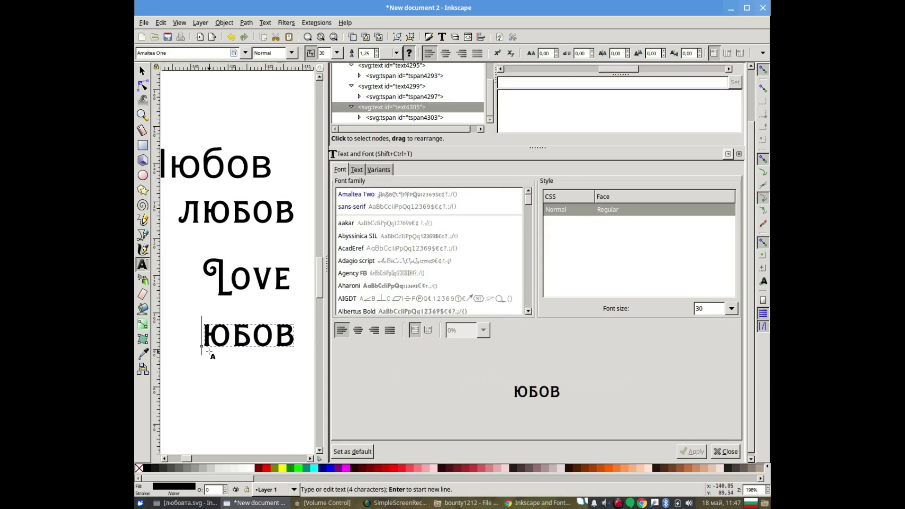
text(Л)
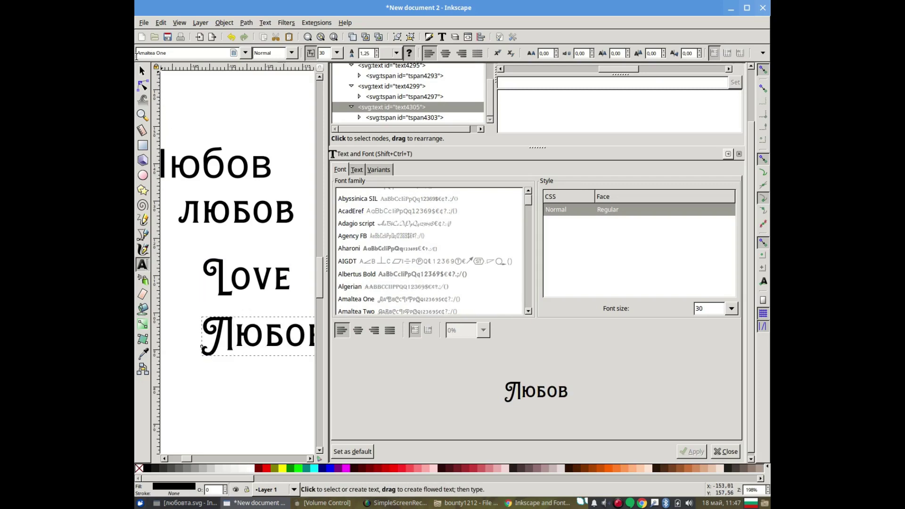
click(142, 71)
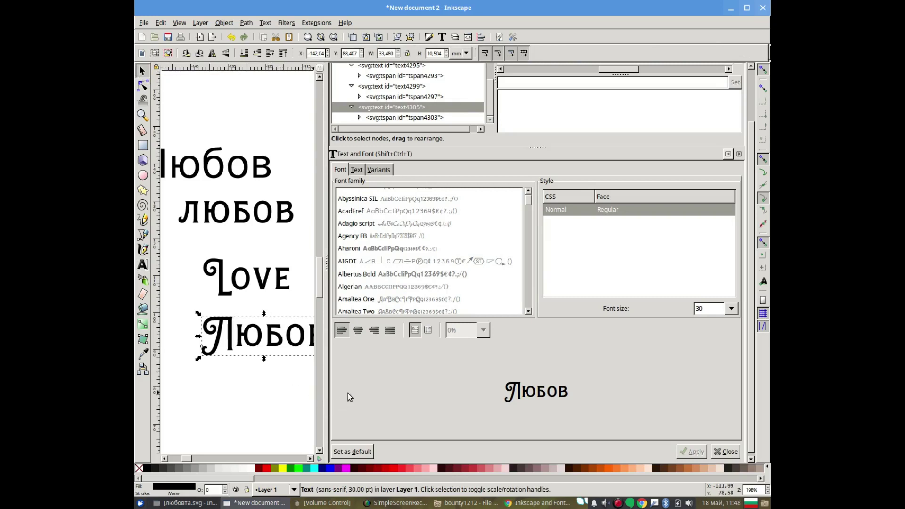
scroll(271, 321, down, 5)
scroll(270, 321, up, 2)
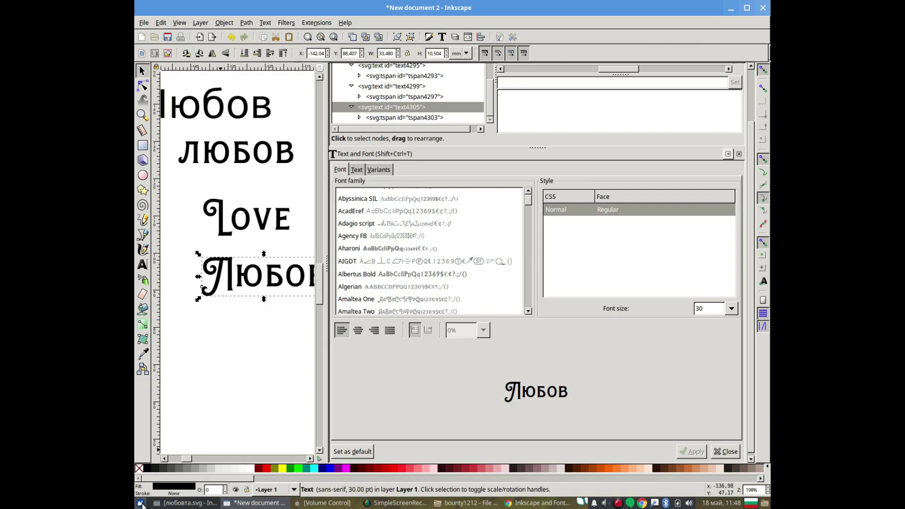
Step: Open the application menu's Graphics category to launch Scribus
click(141, 503)
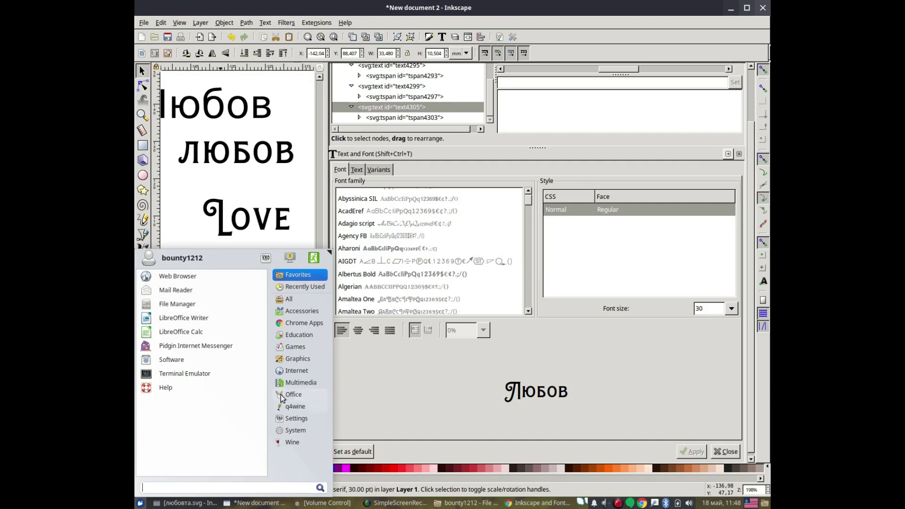
click(302, 364)
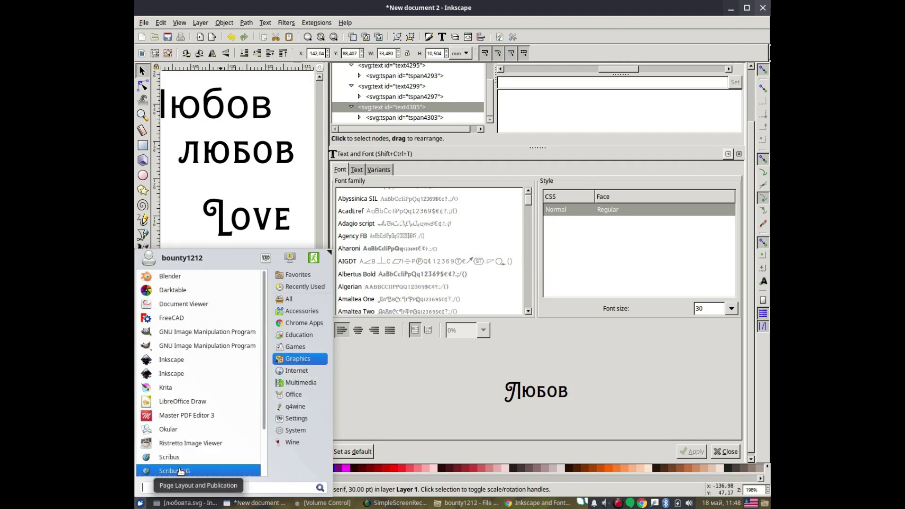
key(Escape)
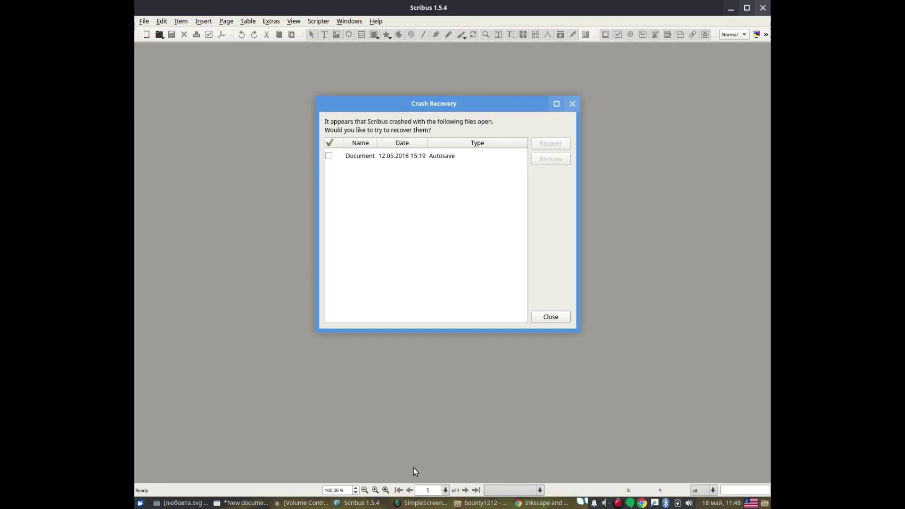
Step: Dismiss the crash recovery prompt and create a default 325 × 235 mm landscape document
click(550, 316)
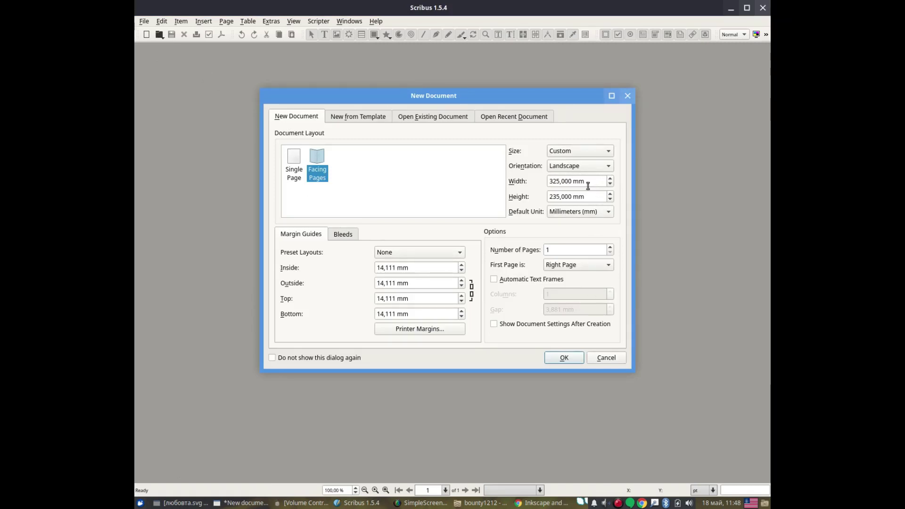
click(574, 359)
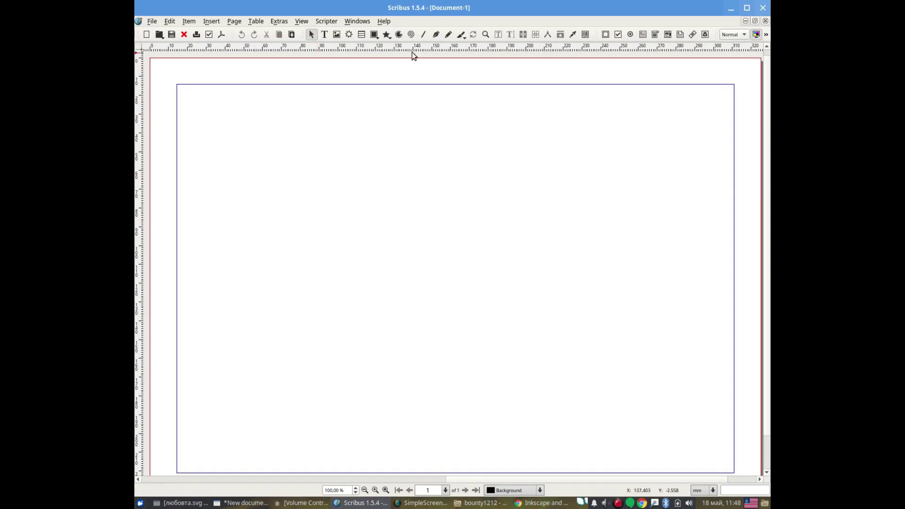
Step: Draw a wide text frame near the top left of the page
click(326, 38)
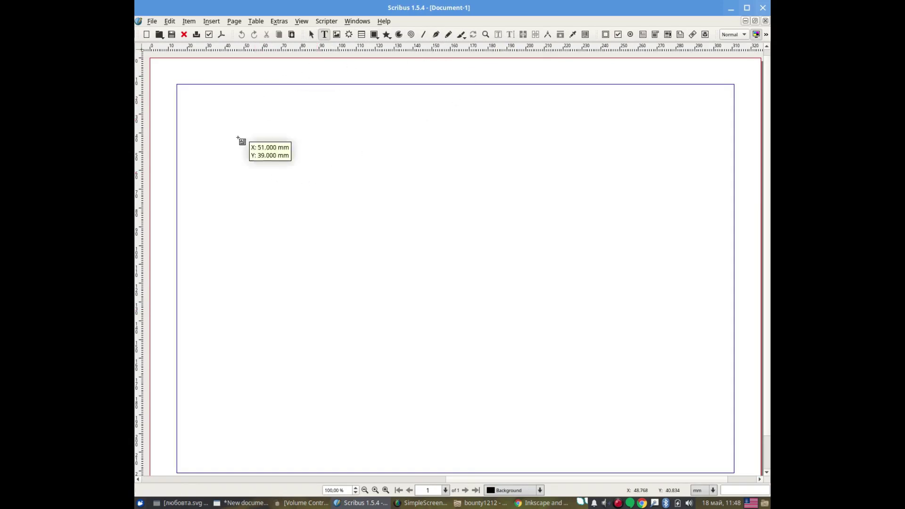
click(215, 156)
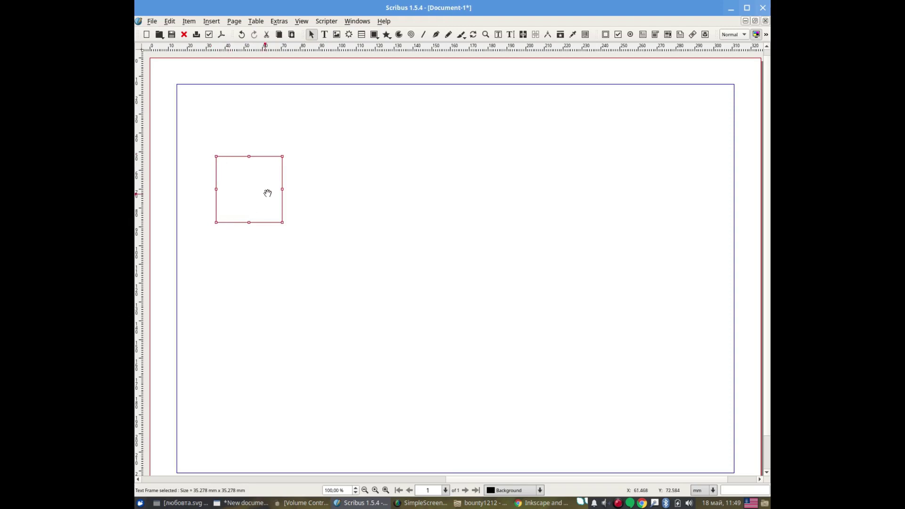
drag(282, 222, 545, 218)
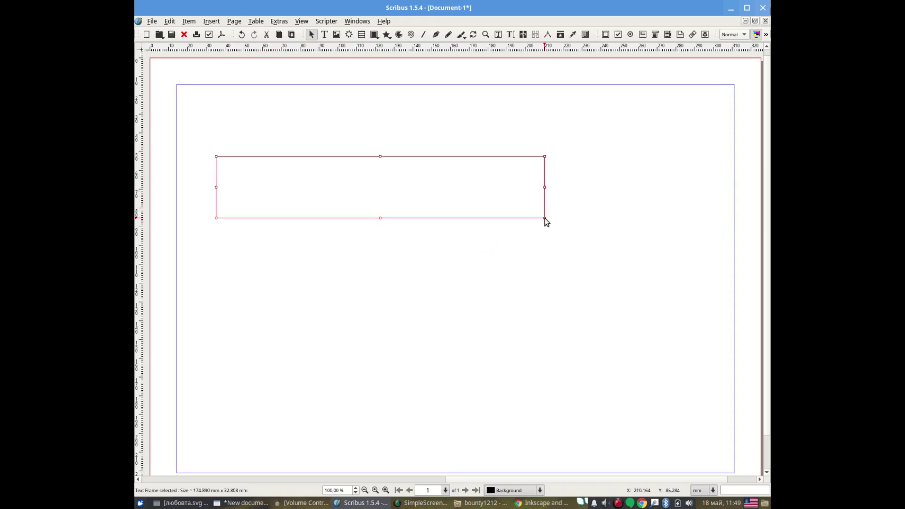
Step: Type 'Love Любов' into the frame and show its properties with F2
double_click(308, 177)
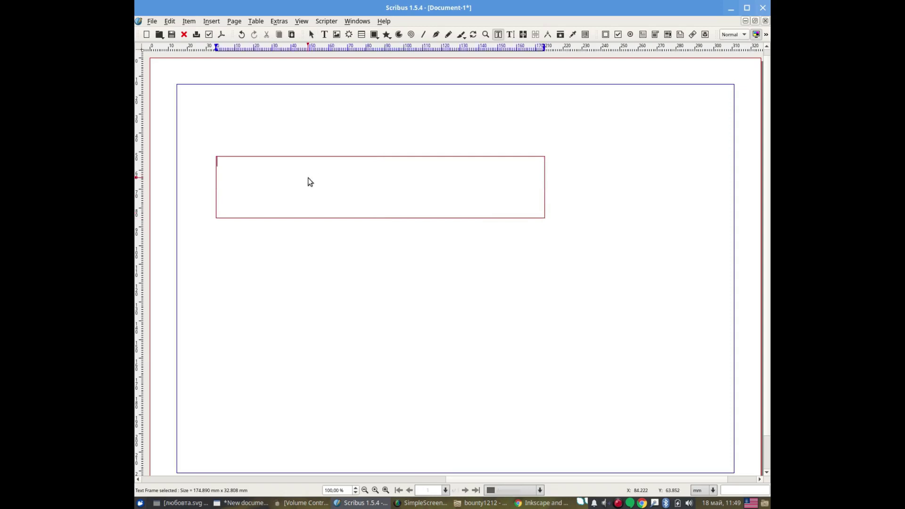
text(L)
text(ove)
key(alt+shift)
text(Л)
text(юбов)
key(Escape)
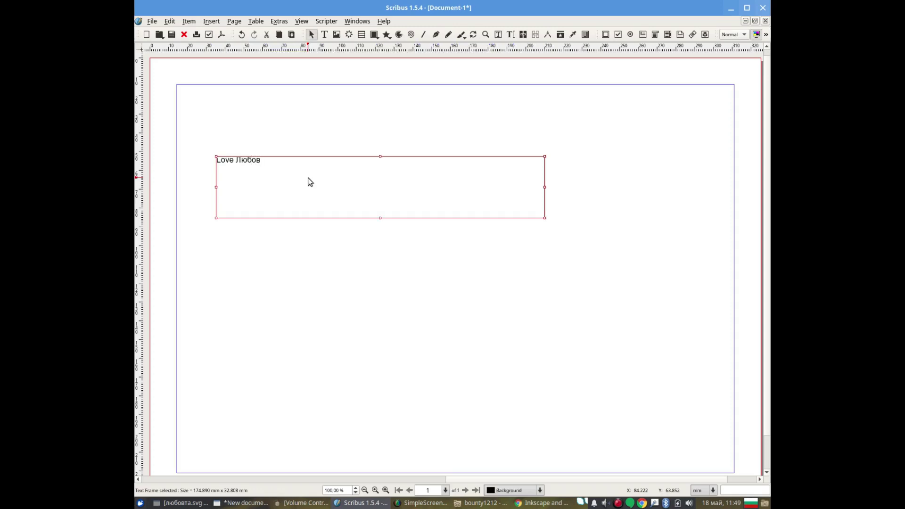
key(F2)
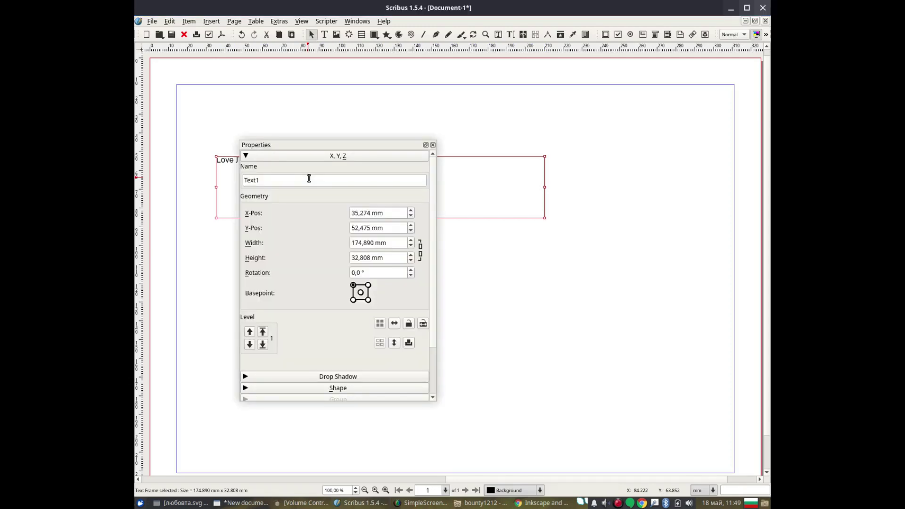
Step: Move the Properties palette aside and open the frame's 'Love Любов' text in the Story Editor
drag(343, 145, 592, 104)
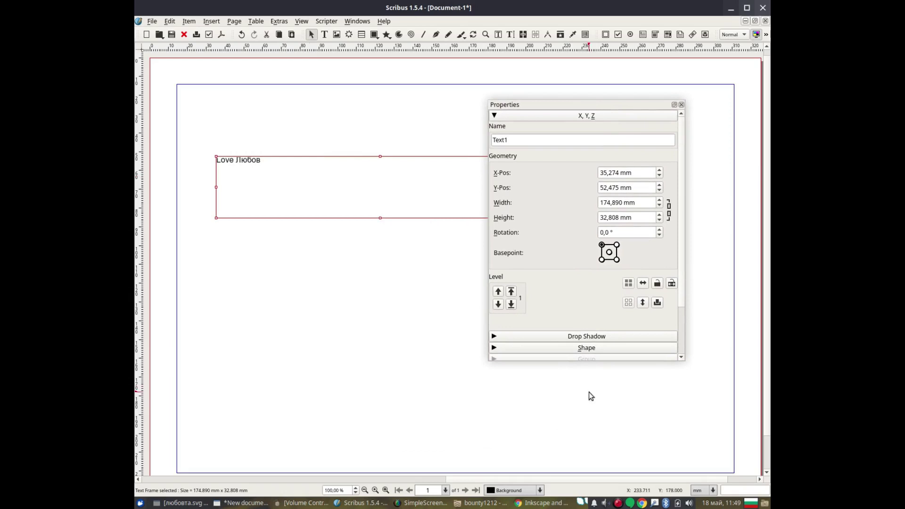
scroll(603, 352, down, 2)
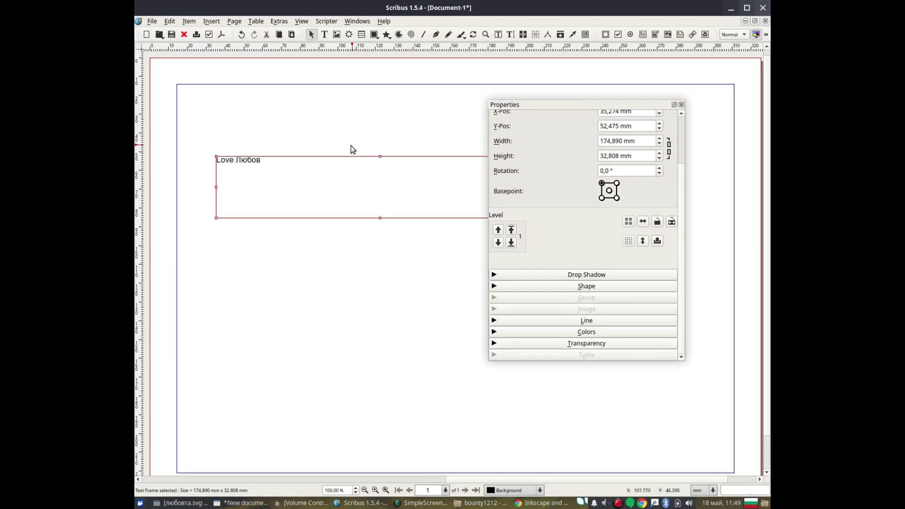
double_click(268, 163)
drag(262, 162, 213, 161)
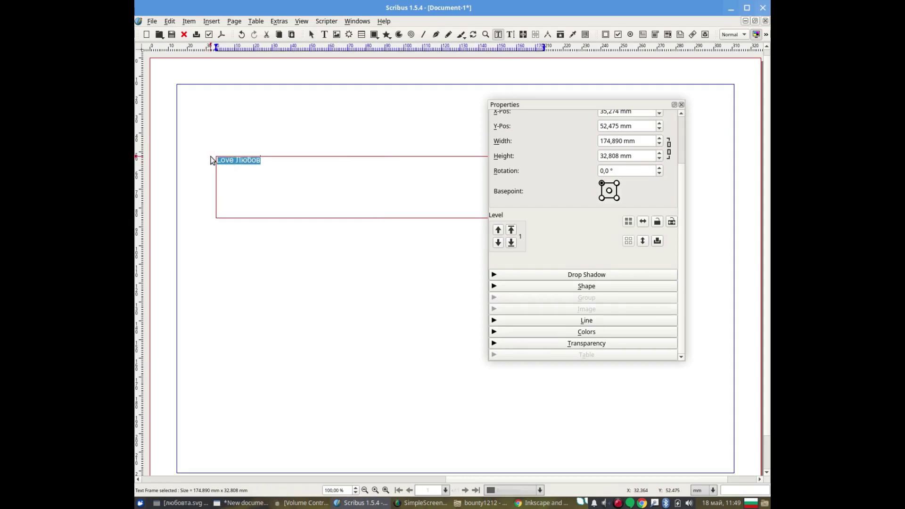
click(498, 35)
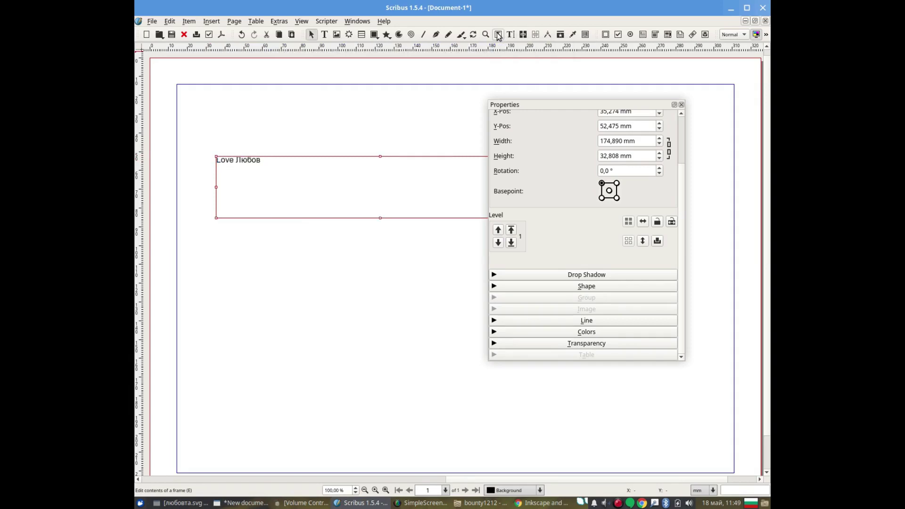
click(497, 34)
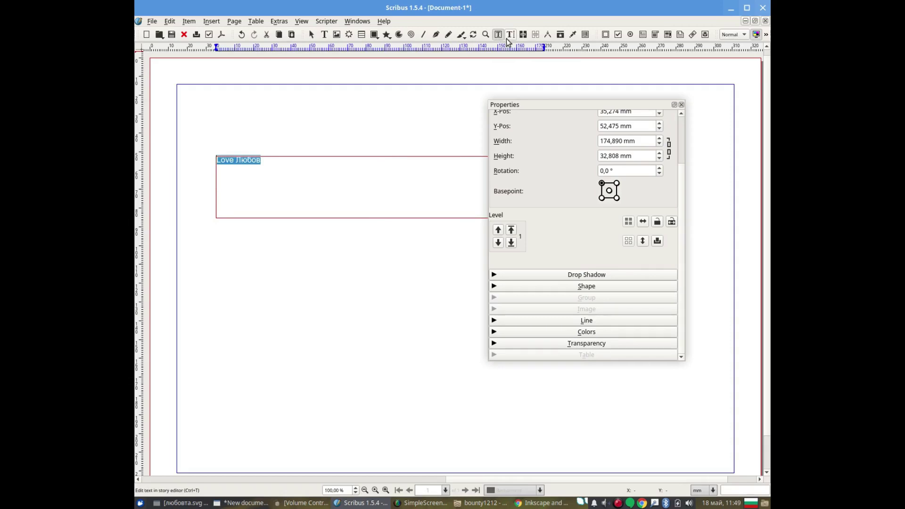
click(507, 38)
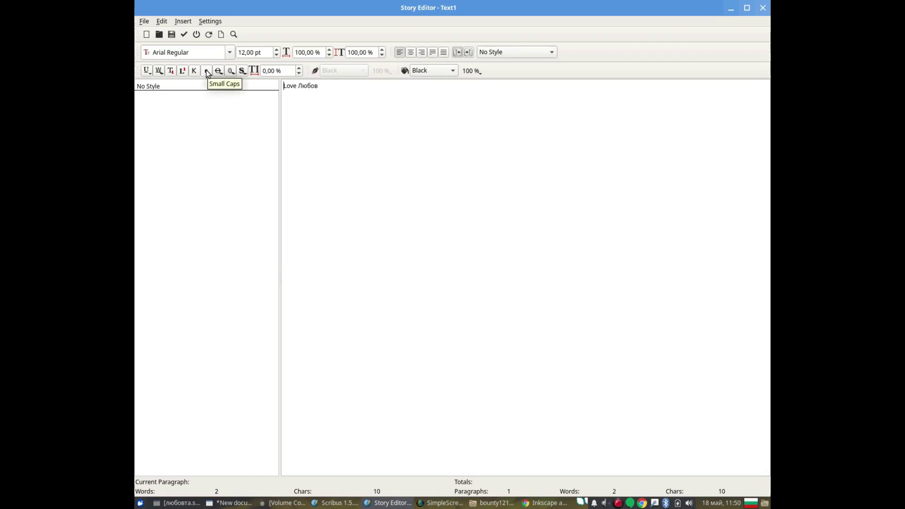
Step: Apply All Caps to 'Love Любов' in the Story Editor and update the text frame
drag(319, 86, 280, 84)
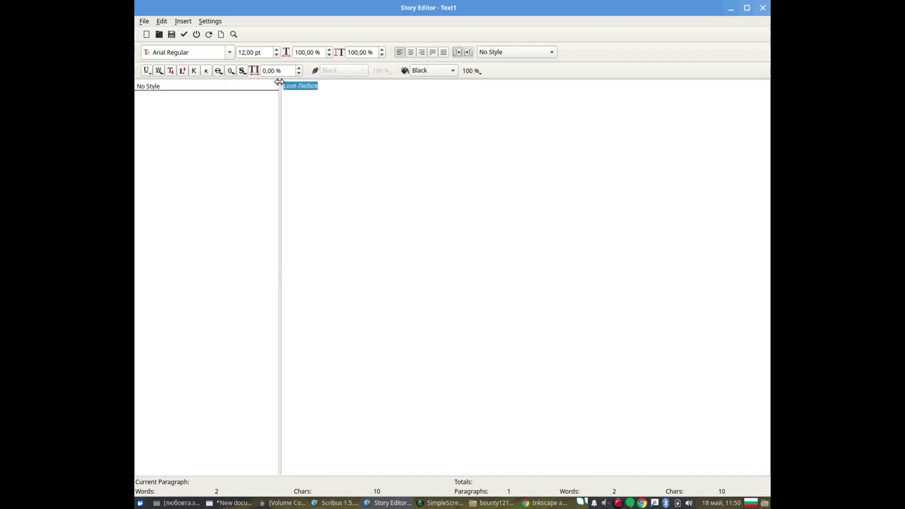
click(196, 71)
click(184, 35)
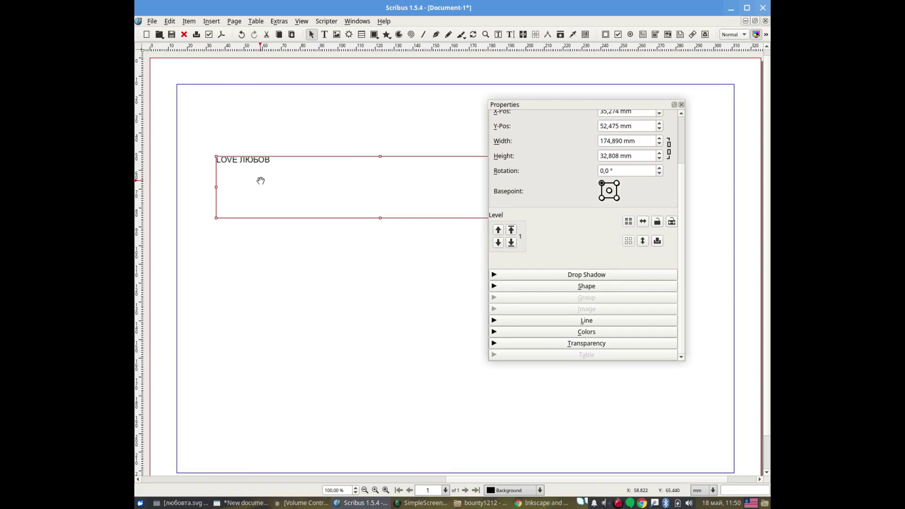
Step: Set 'Love Любов' in Small Caps through the Story Editor and update the frame
click(173, 21)
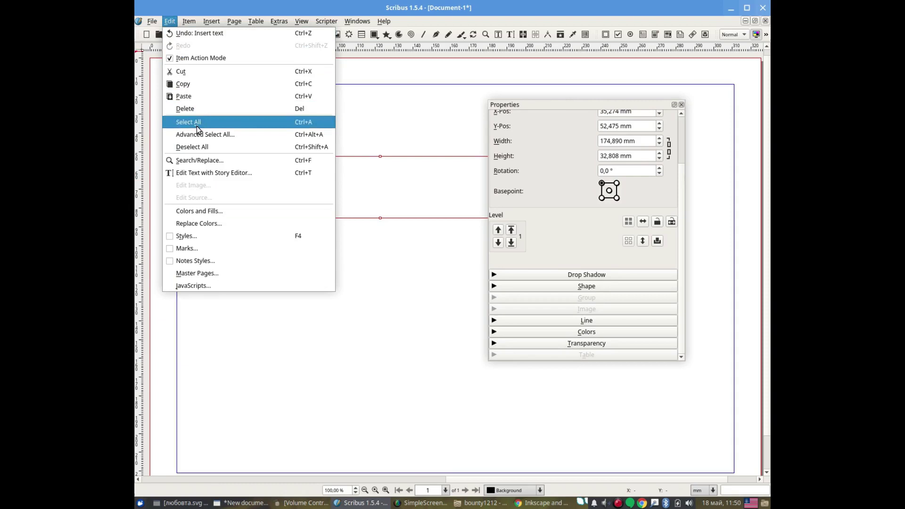
click(203, 174)
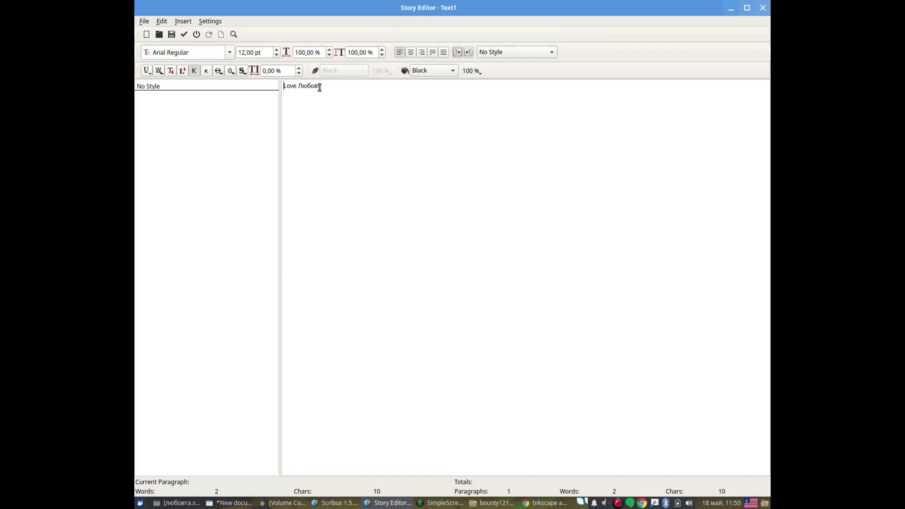
drag(320, 87, 292, 80)
click(198, 72)
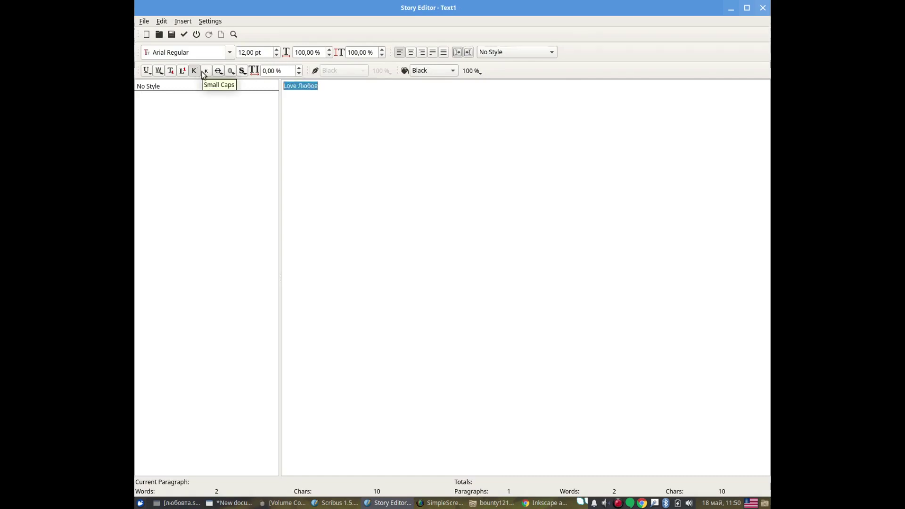
click(205, 74)
click(182, 36)
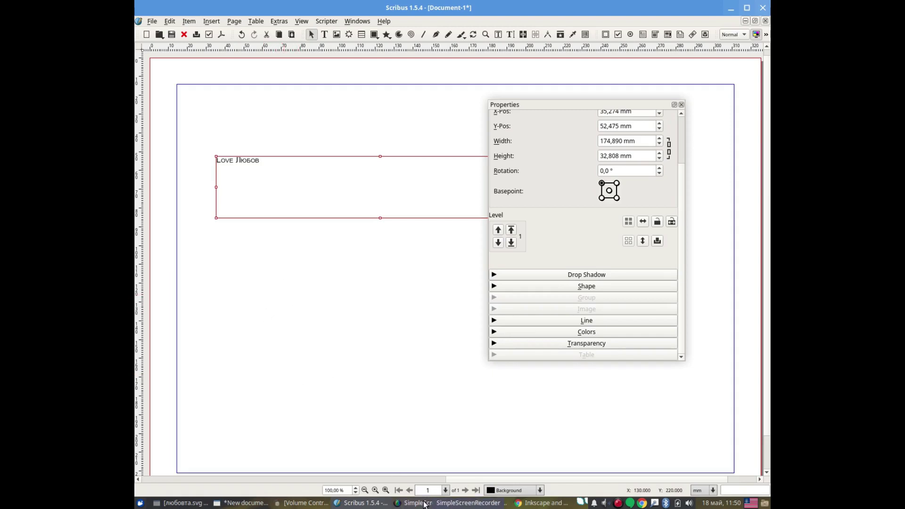
Step: Copy the text frame with Edit > Copy and return to Inkscape
click(169, 21)
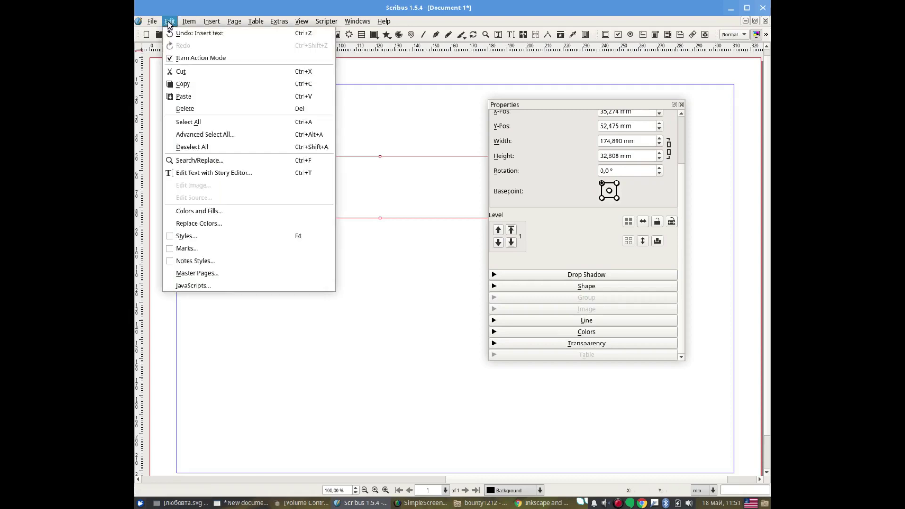
click(187, 85)
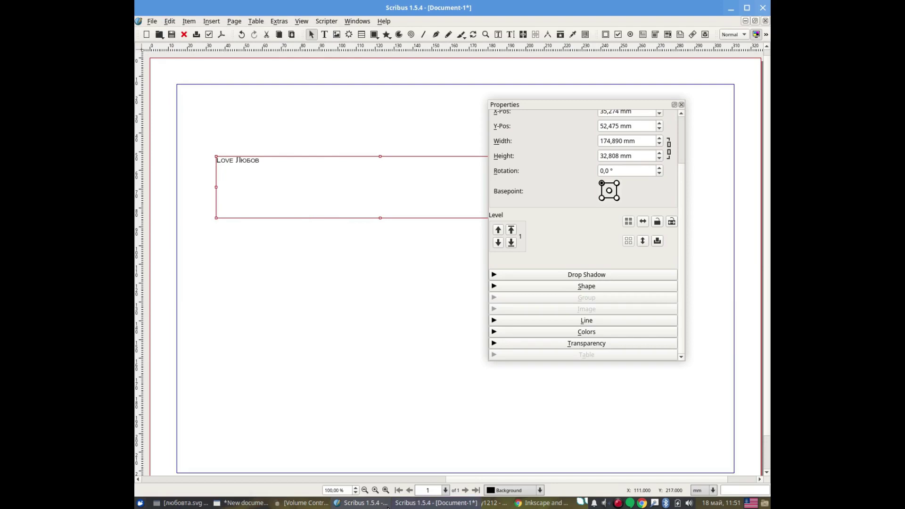
click(237, 504)
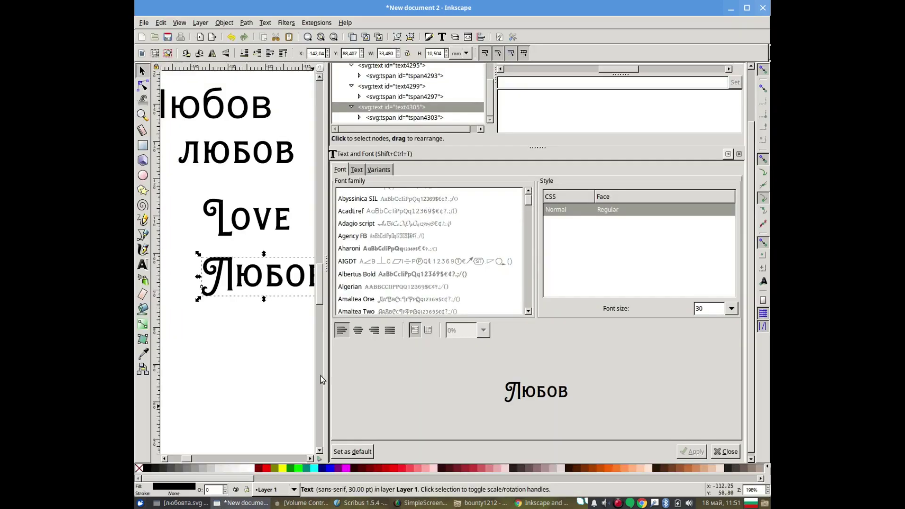
Step: Deselect the canvas text and try Edit > Paste In Place
click(285, 369)
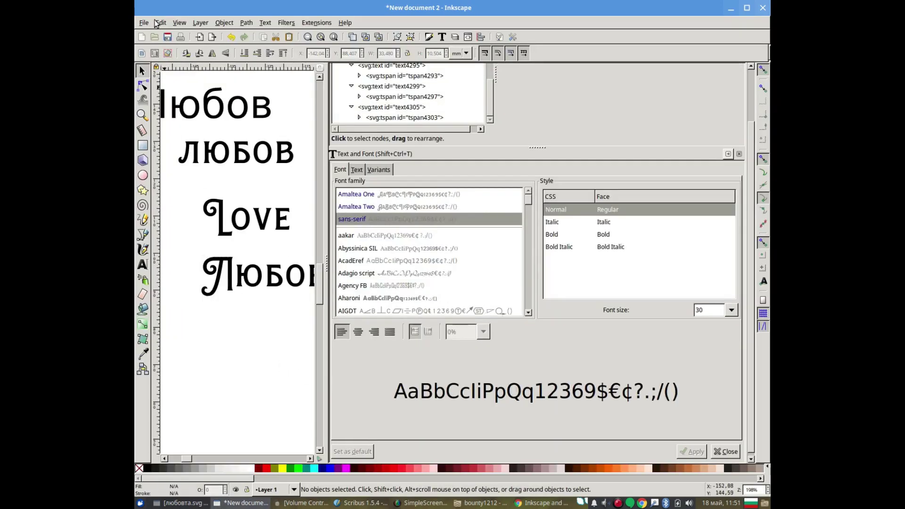
click(160, 23)
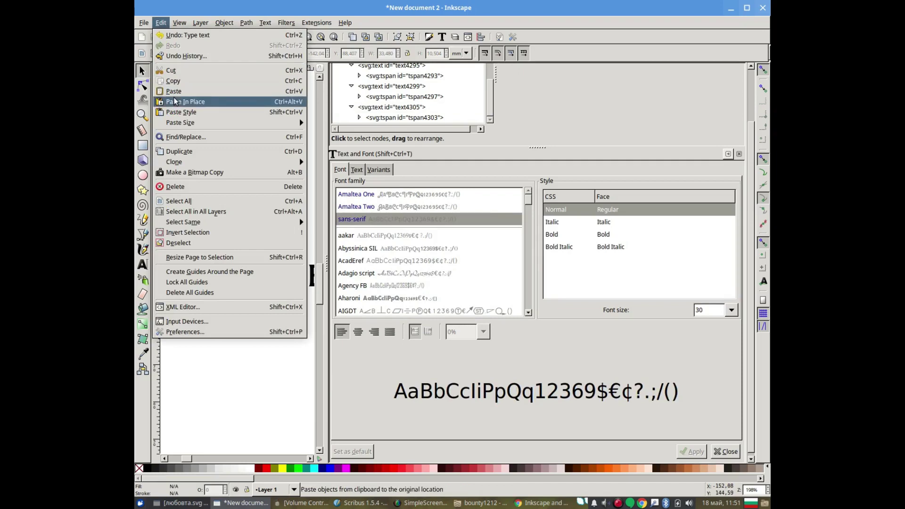
click(175, 101)
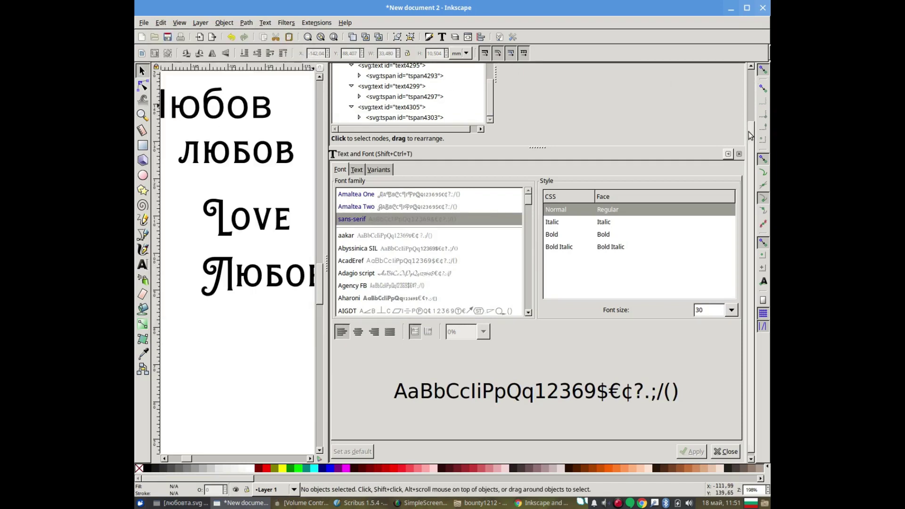
Step: Collapse the docked XML Editor and Text and Font panels to show the whole drawing
scroll(751, 136, up, 3)
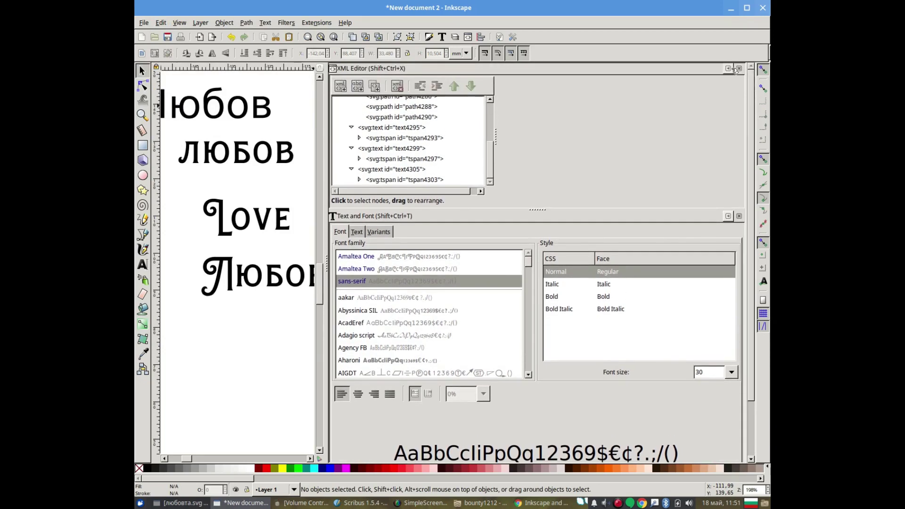
click(727, 69)
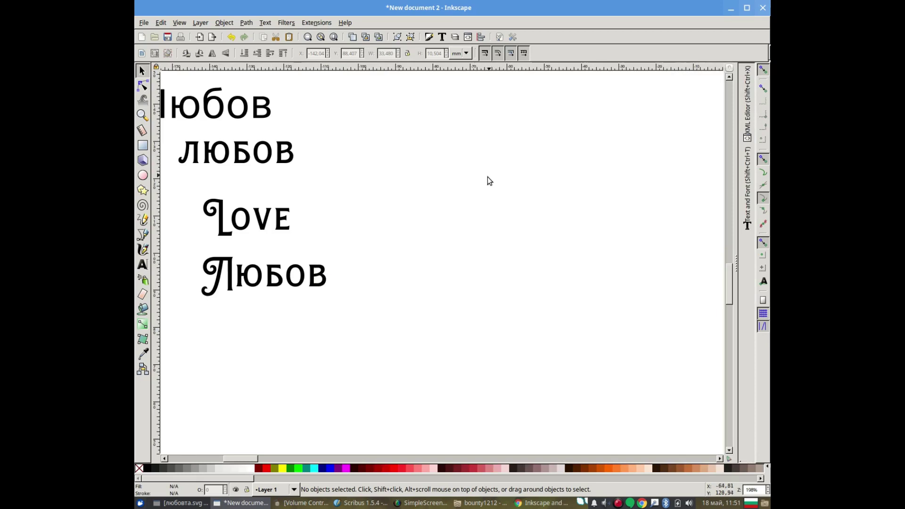
scroll(458, 220, down, 5)
scroll(464, 222, up, 5)
scroll(465, 221, up, 5)
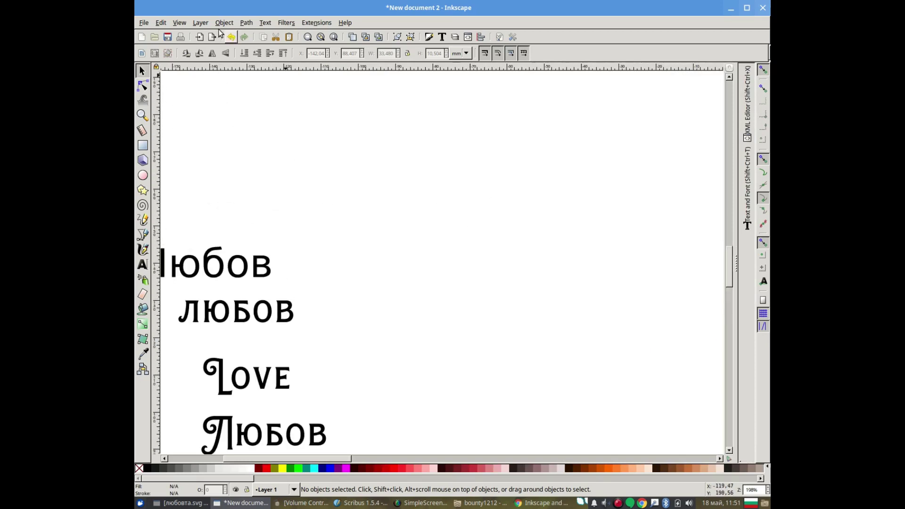
Step: Copy the 'Love Любов' frame again from Scribus's Edit menu and return to Inkscape
click(373, 504)
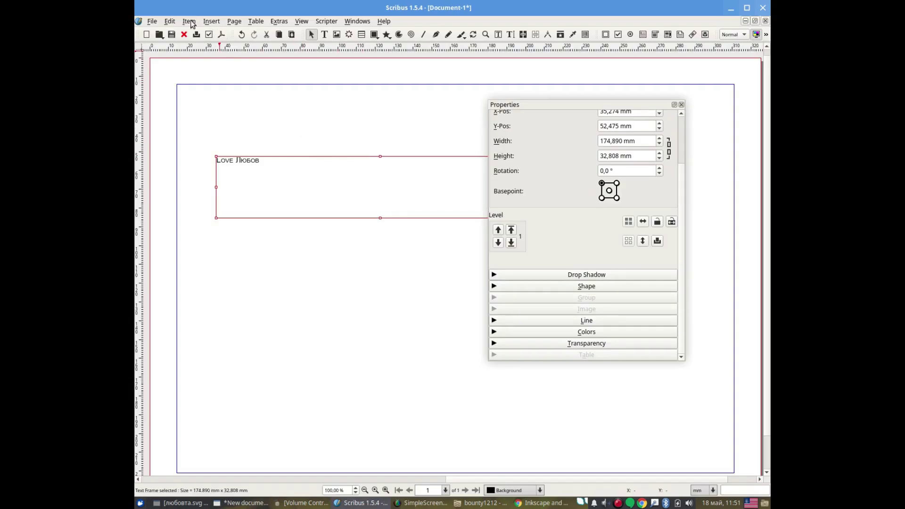
click(173, 23)
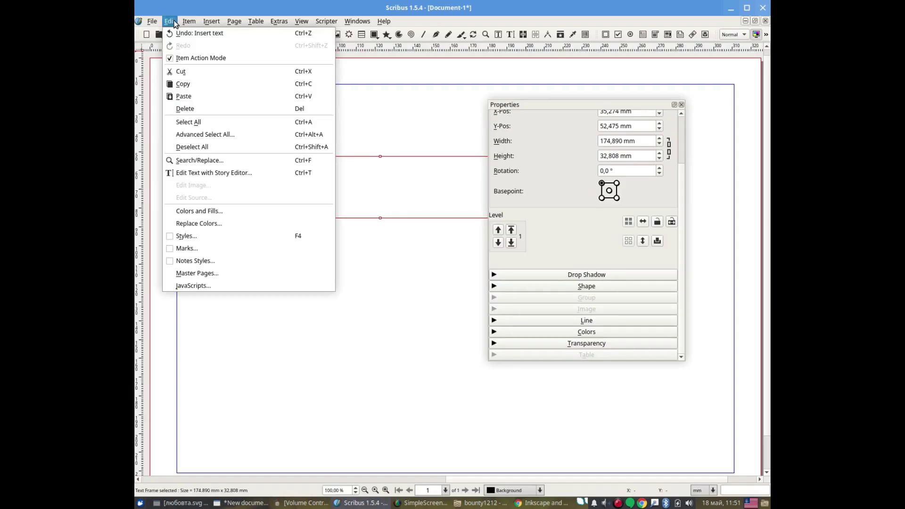
click(187, 80)
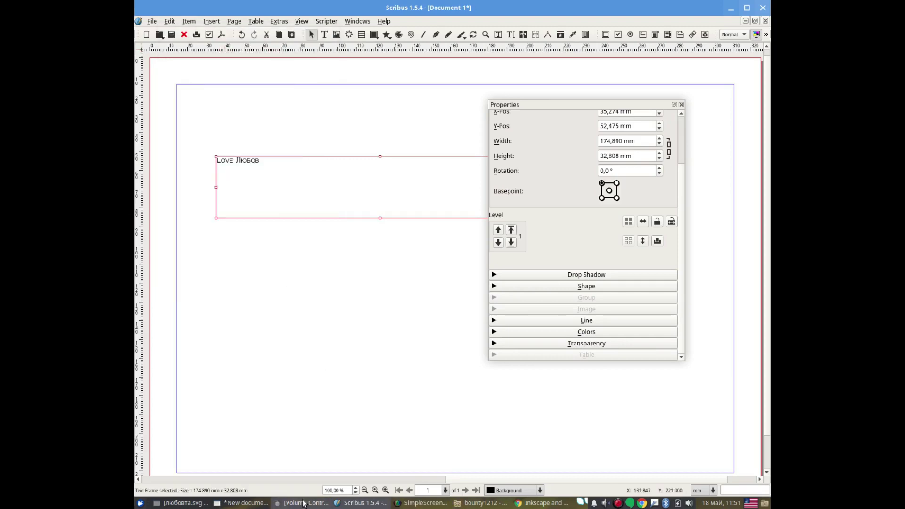
click(262, 505)
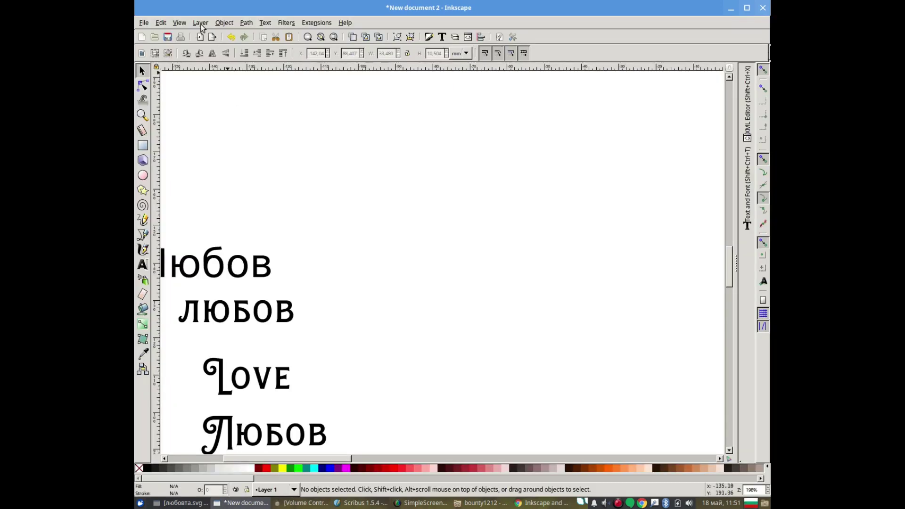
Step: Try Edit > Paste of the Scribus copy in Inkscape, which adds nothing
click(161, 23)
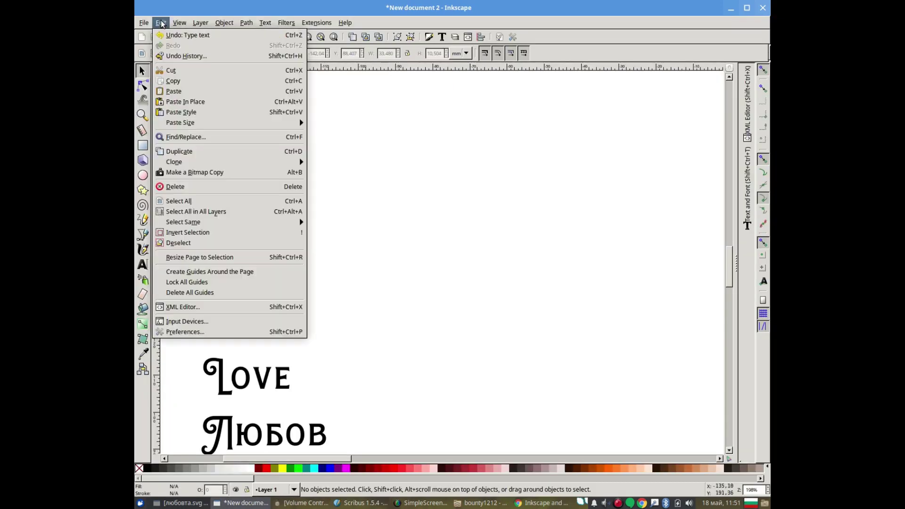
click(179, 91)
scroll(424, 264, down, 5)
scroll(438, 268, down, 5)
scroll(438, 268, up, 5)
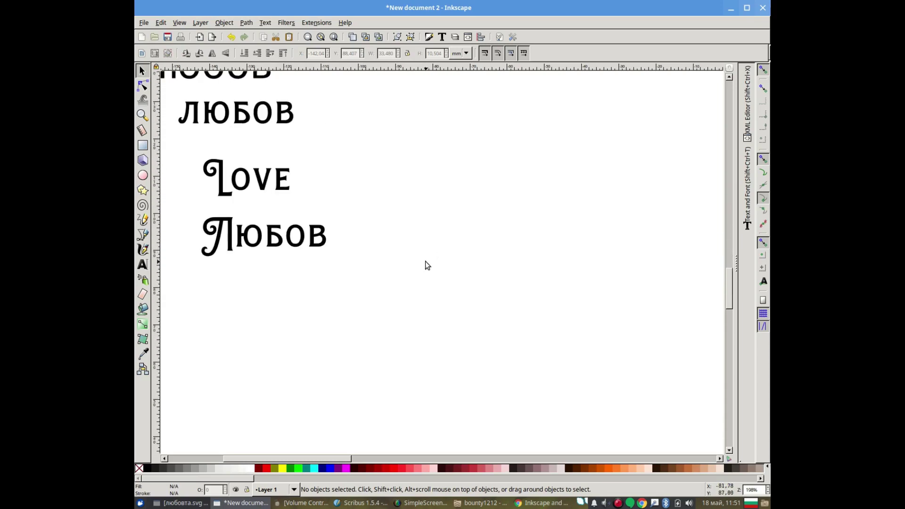
scroll(473, 137, down, 1)
scroll(474, 142, down, 4)
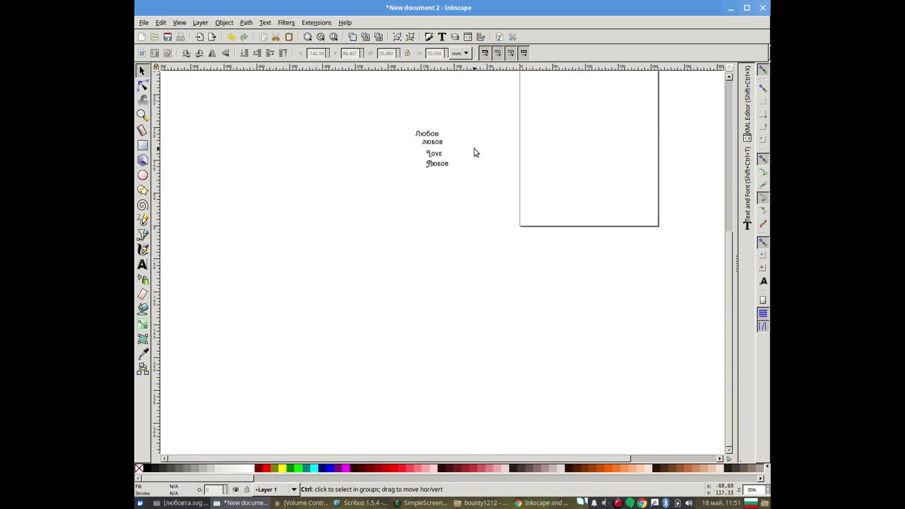
scroll(475, 151, up, 5)
scroll(476, 160, down, 2)
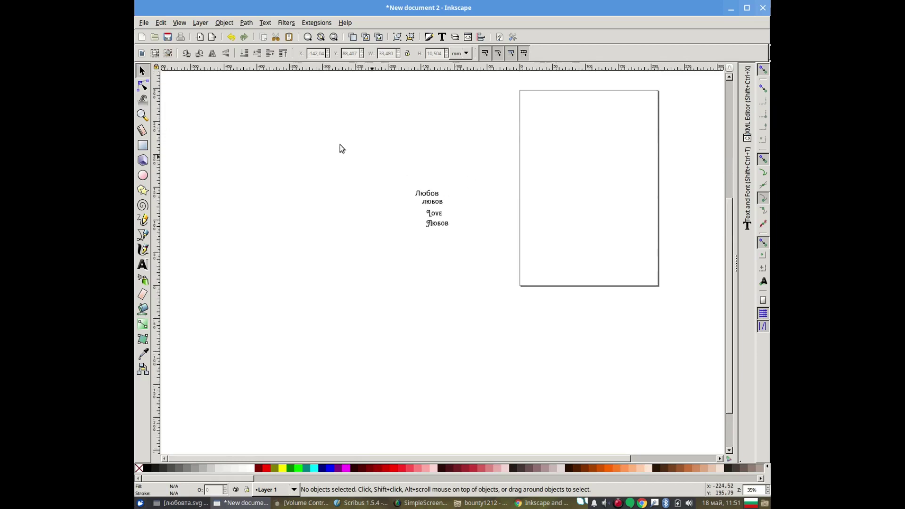
Step: Try Edit > Paste Style, then switch back to the Scribus document
click(161, 22)
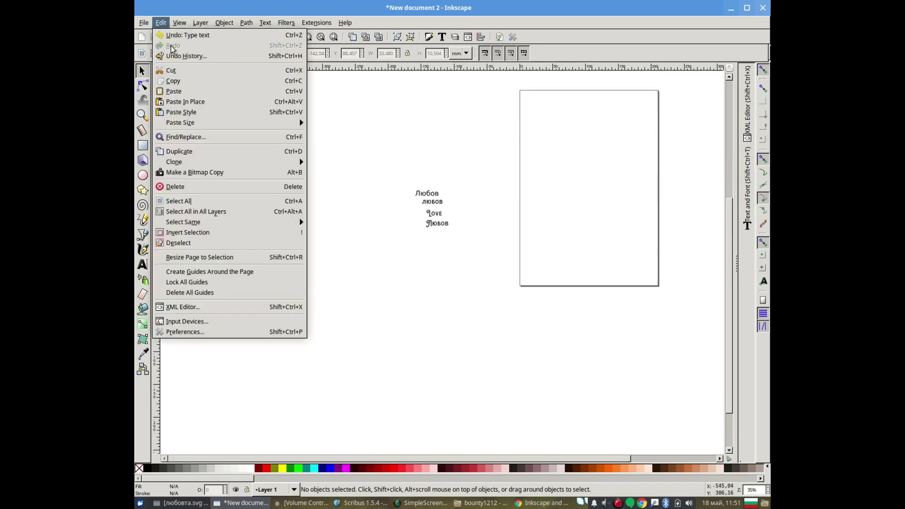
click(195, 114)
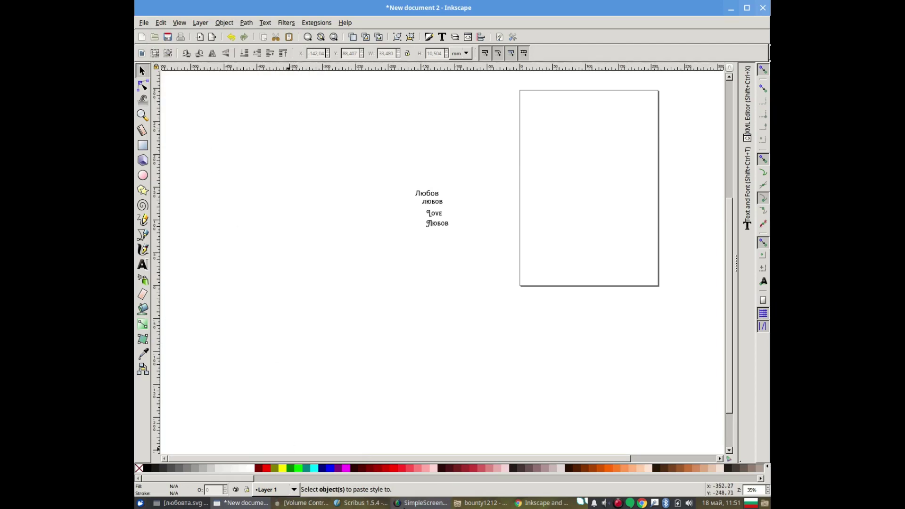
click(407, 506)
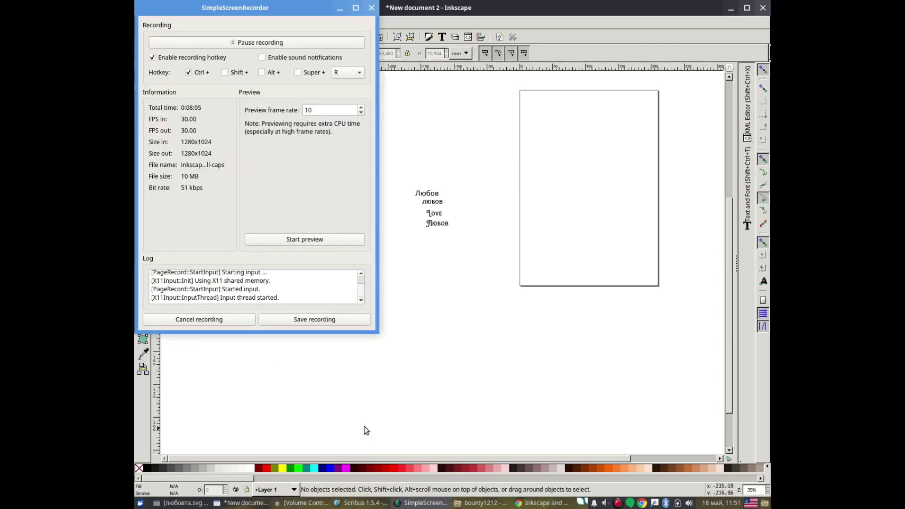
click(476, 425)
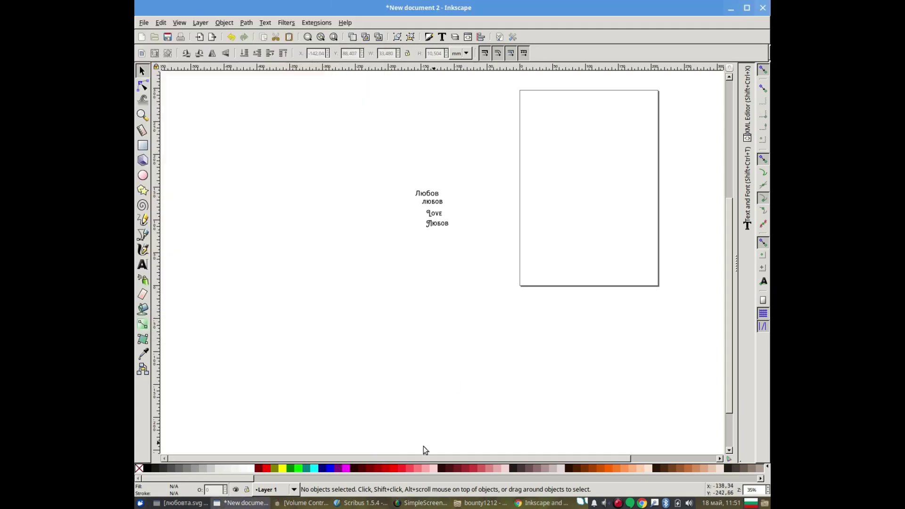
click(361, 504)
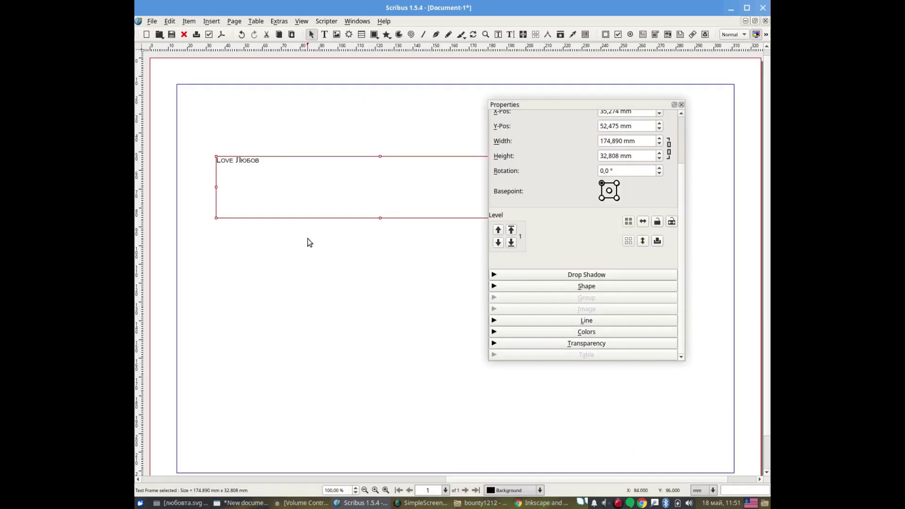
Step: Select the words 'Love Любов' inside the frame and copy them as text
double_click(257, 165)
drag(260, 162, 217, 161)
right_click(232, 162)
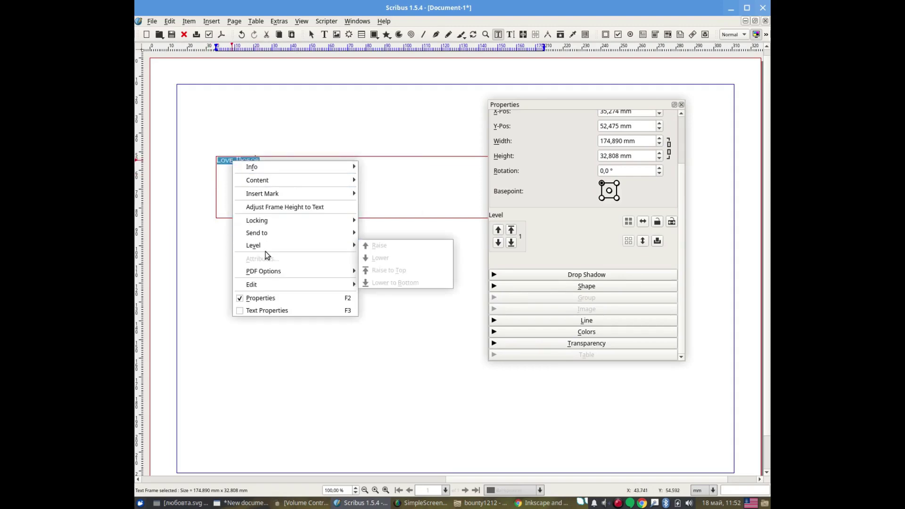
mouse_move(252, 285)
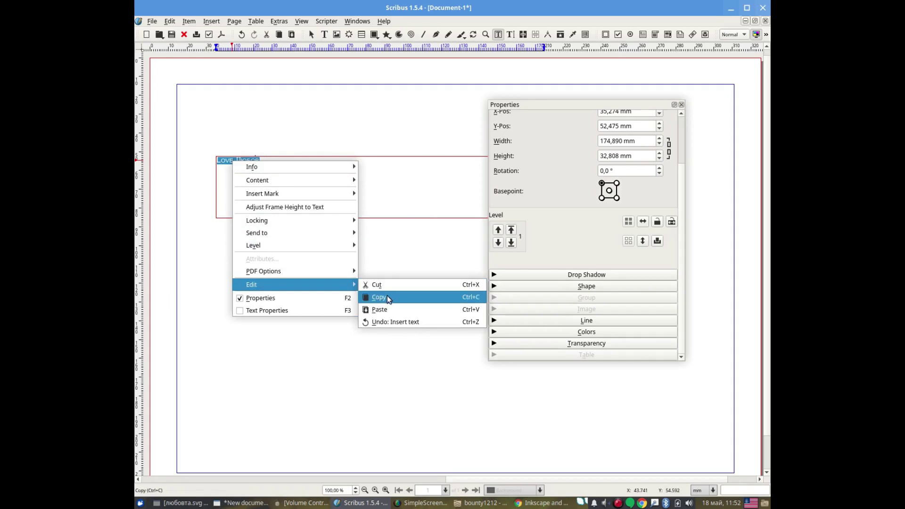
click(386, 297)
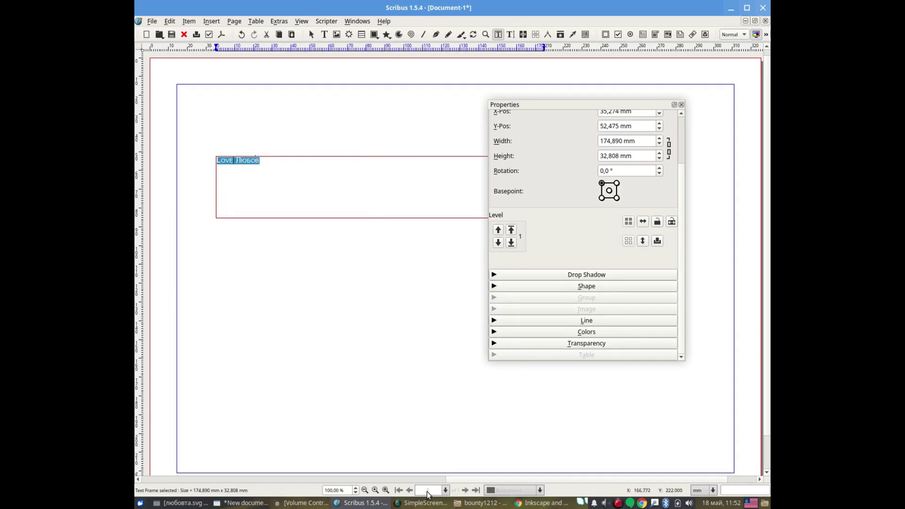
Step: Paste 'Love Любов' as a new text object at a Text-tool insertion point on the canvas
click(244, 507)
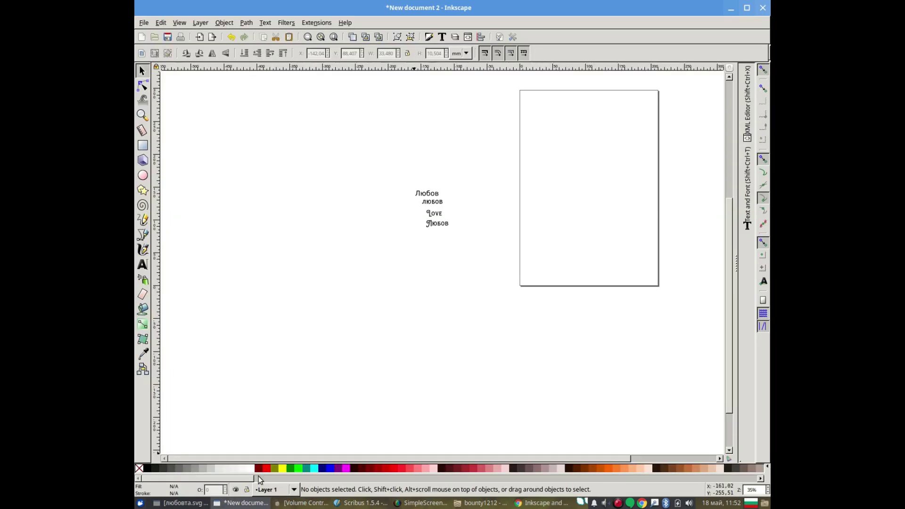
right_click(345, 271)
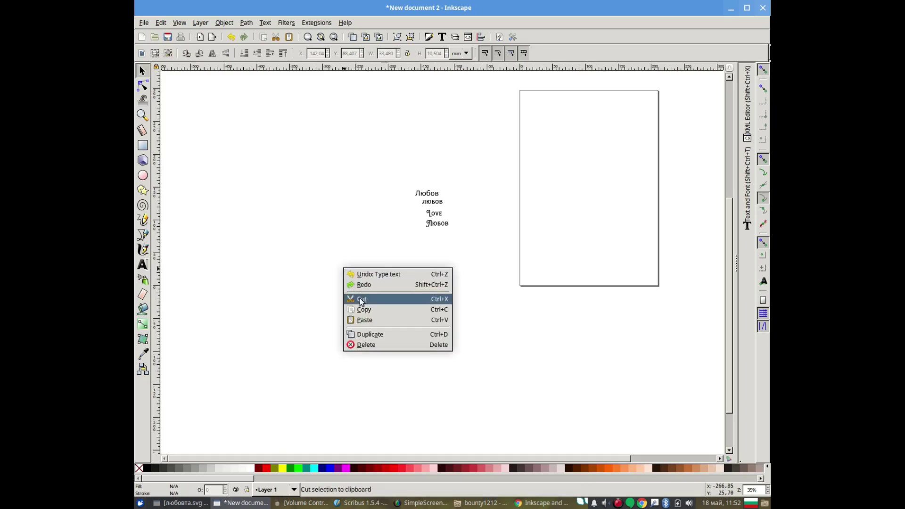
click(366, 321)
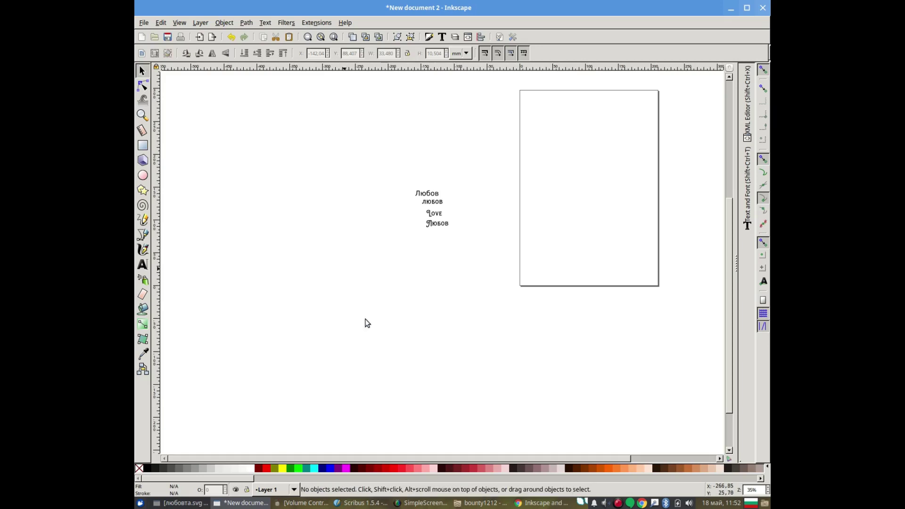
click(142, 265)
click(258, 292)
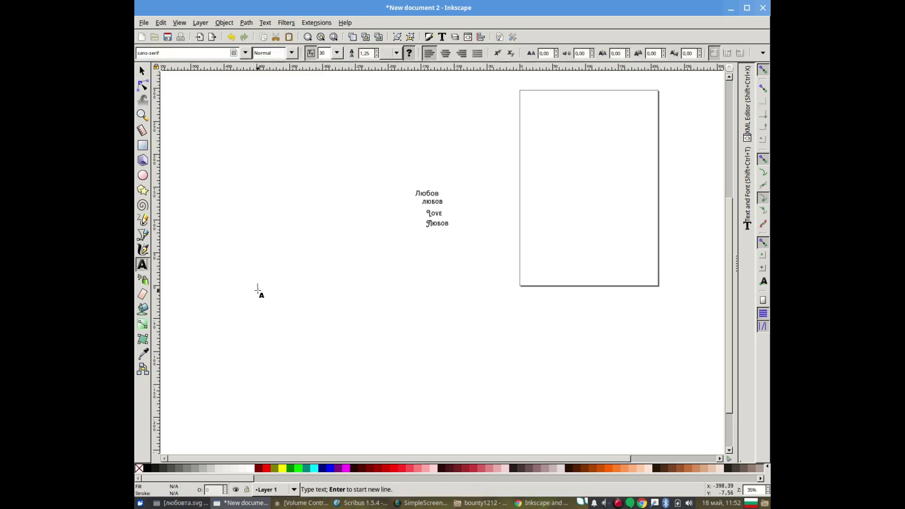
right_click(258, 291)
click(278, 345)
ctrl+scroll(289, 296, up, 5)
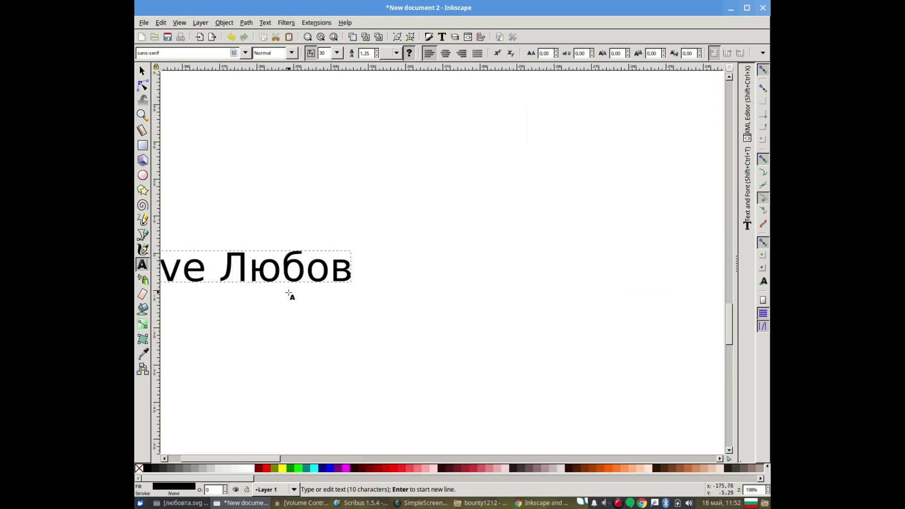
ctrl+scroll(289, 296, down, 2)
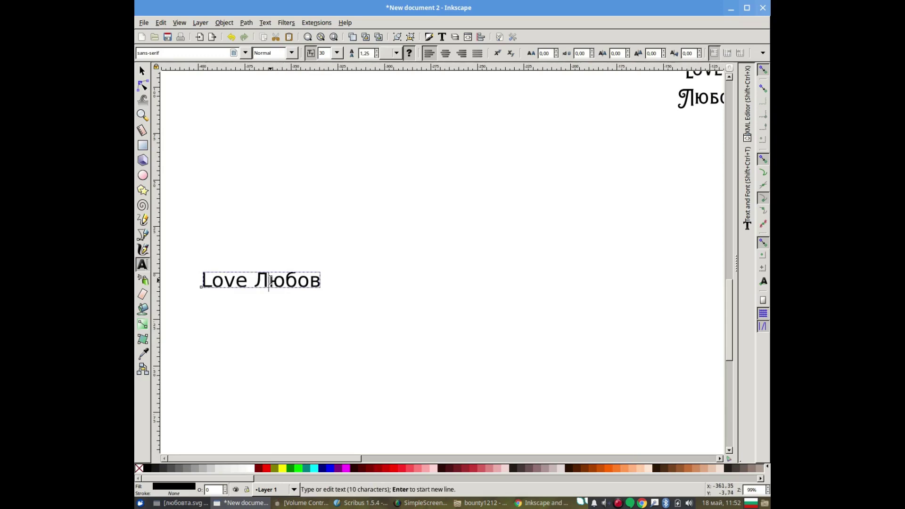
drag(271, 281, 324, 282)
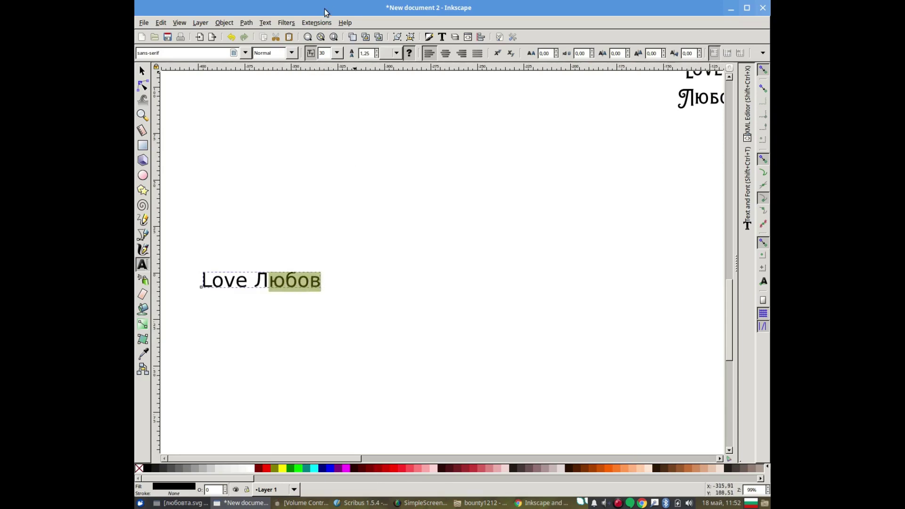
Step: Apply the Setup Typography Canvas extension to lay out font guidelines
click(316, 23)
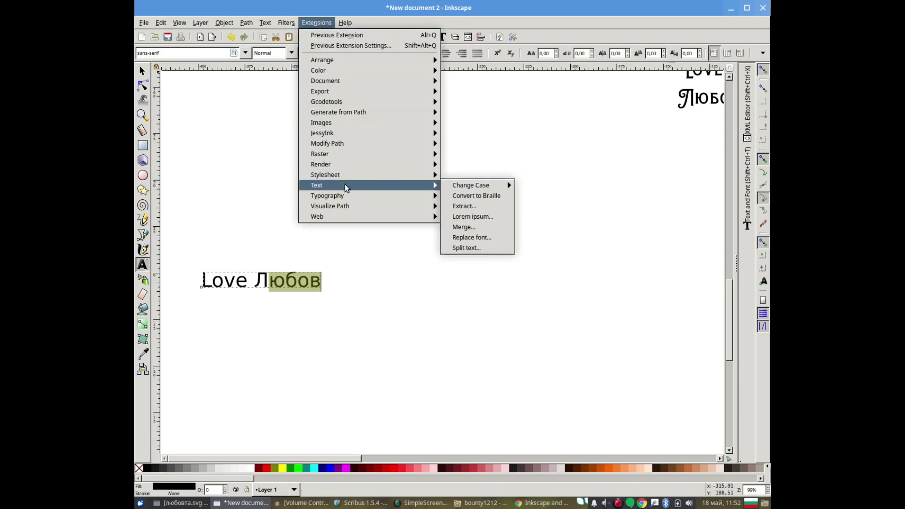
mouse_move(327, 195)
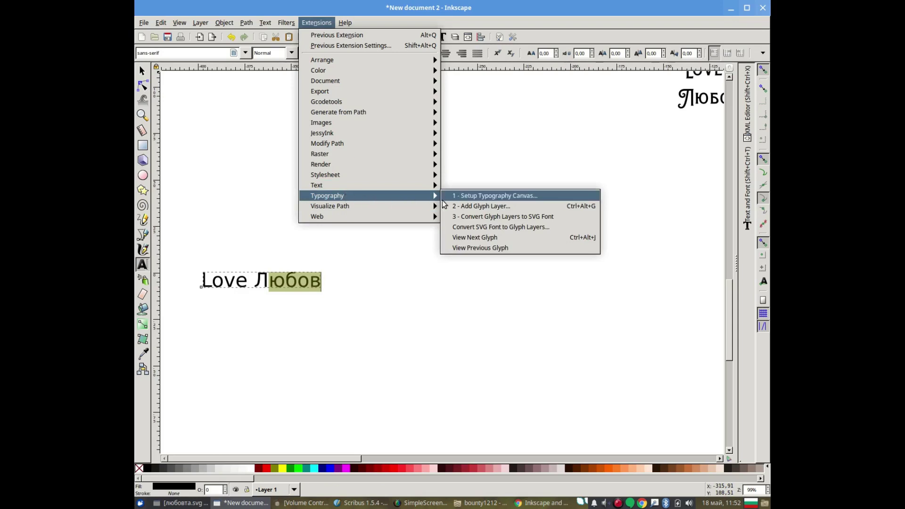
click(511, 195)
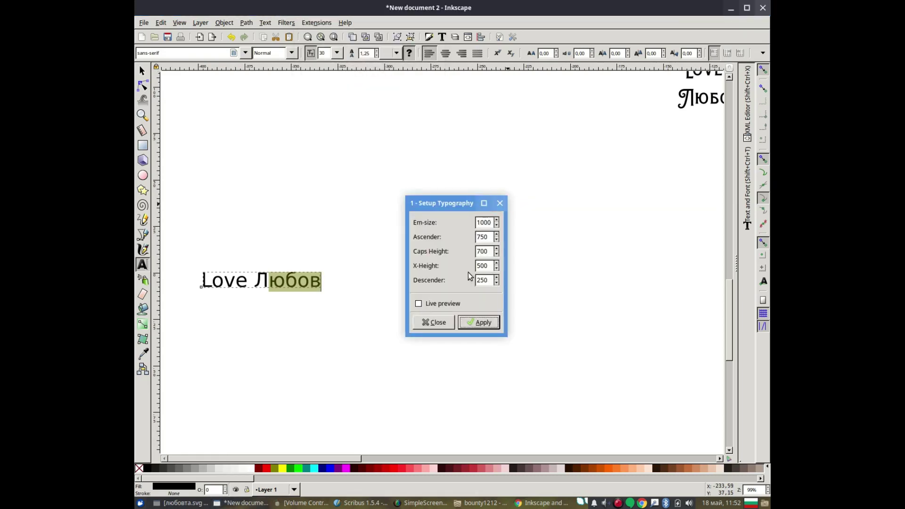
click(490, 323)
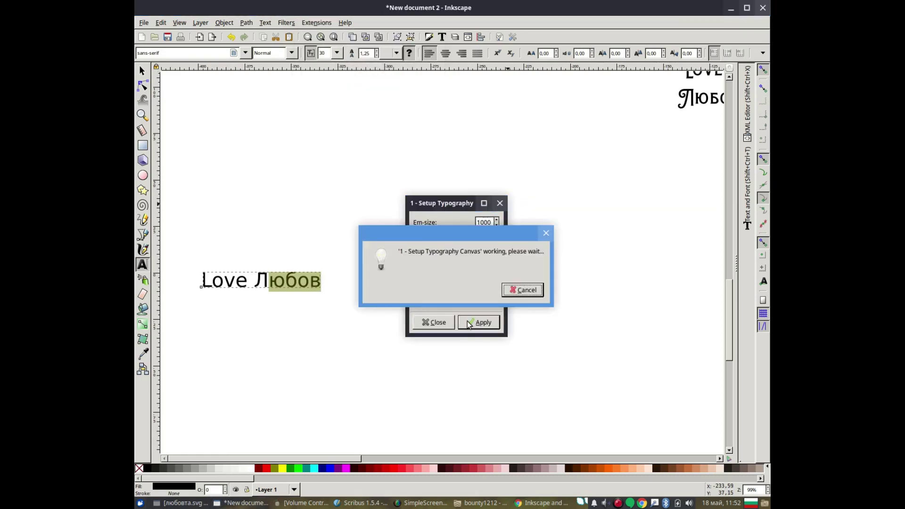
scroll(329, 262, down, 3)
scroll(329, 262, down, 4)
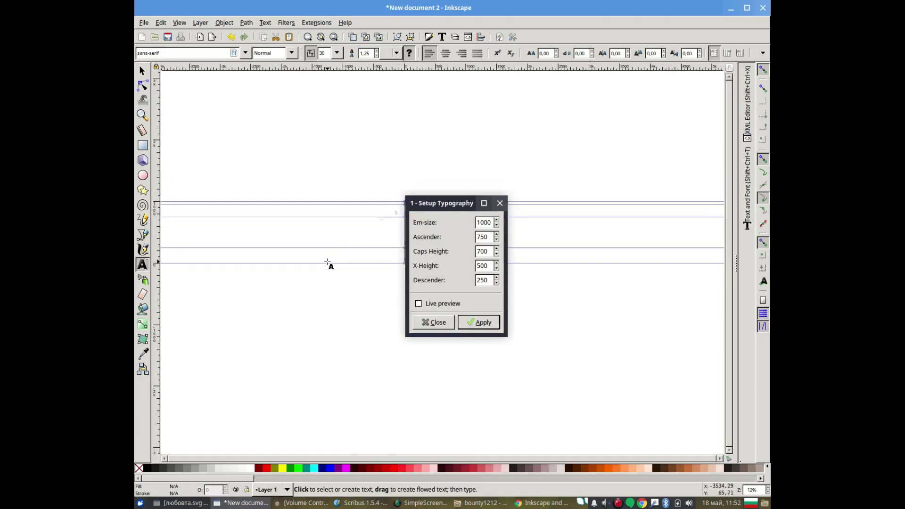
scroll(329, 262, down, 4)
scroll(365, 227, up, 6)
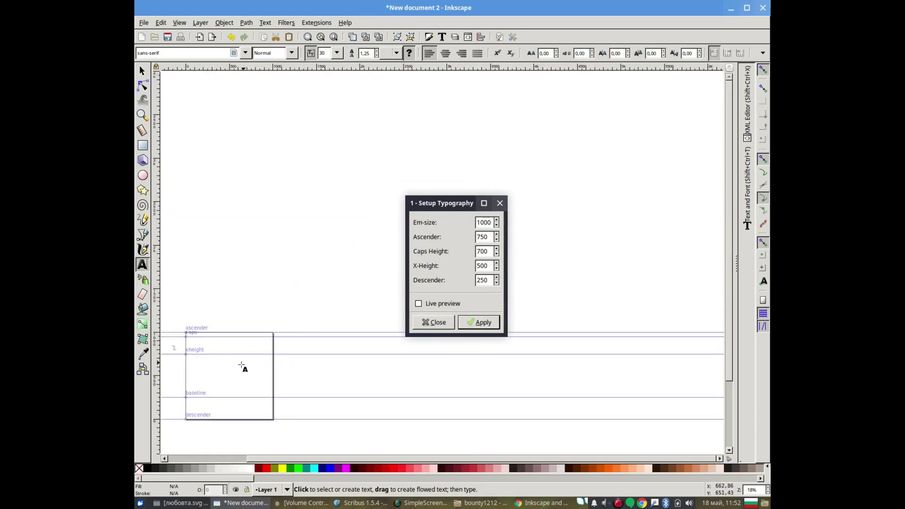
scroll(202, 384, up, 3)
scroll(202, 384, down, 1)
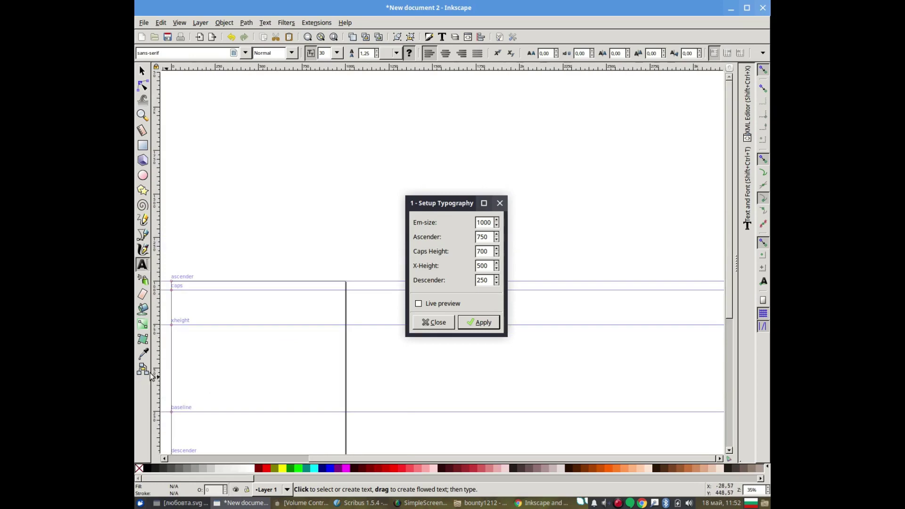
scroll(187, 349, down, 4)
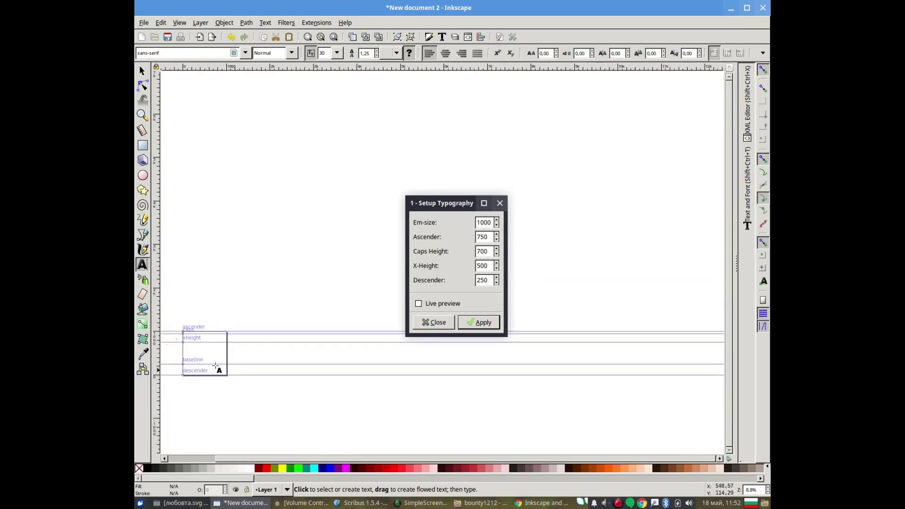
Step: Close the typography options and undo the guide setup to restore the page
click(450, 323)
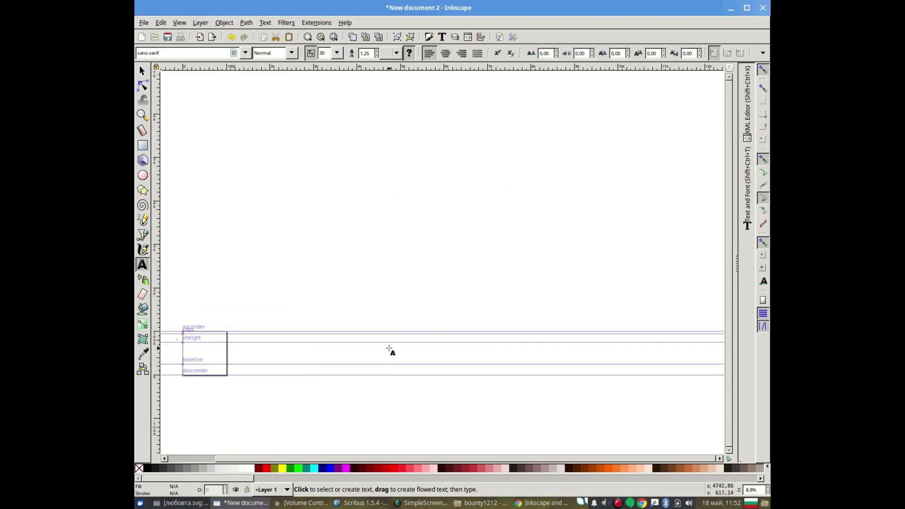
scroll(390, 349, left, 5)
scroll(330, 359, down, 2)
scroll(386, 297, up, 5)
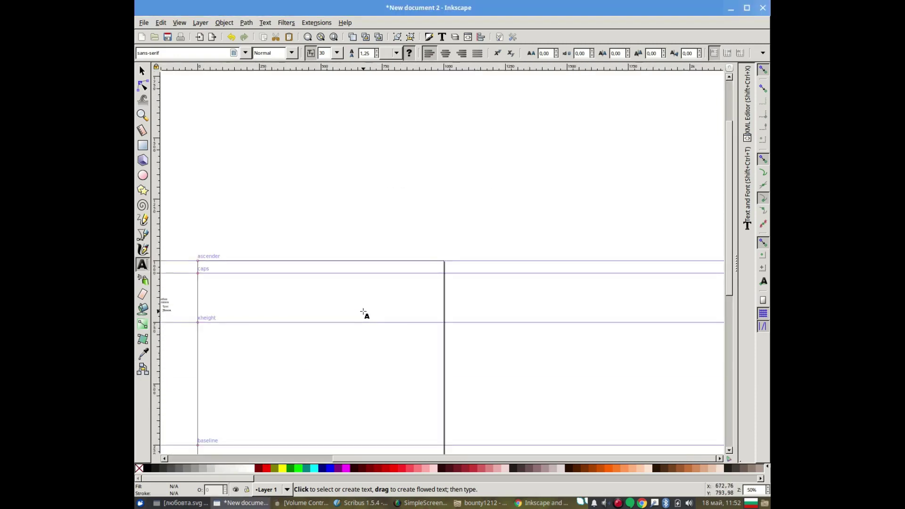
scroll(363, 313, down, 4)
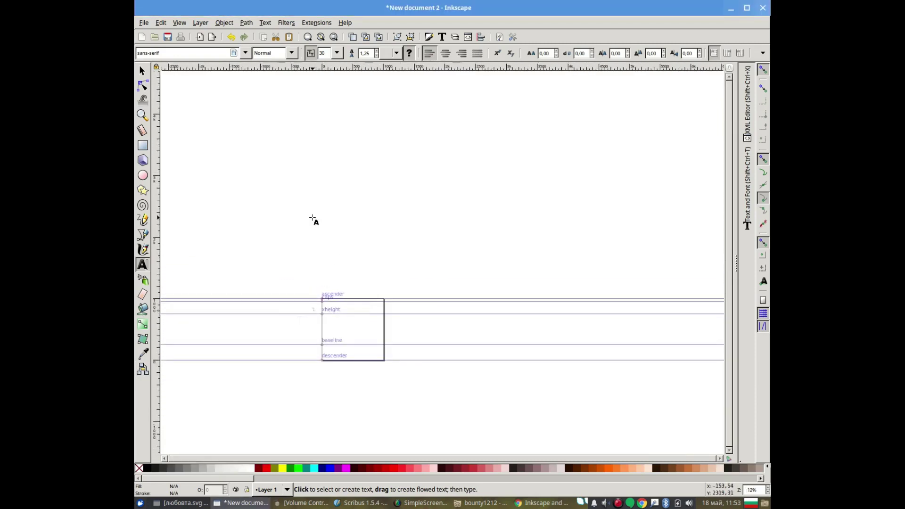
click(231, 37)
scroll(241, 377, up, 5)
scroll(243, 368, up, 1)
scroll(242, 368, down, 1)
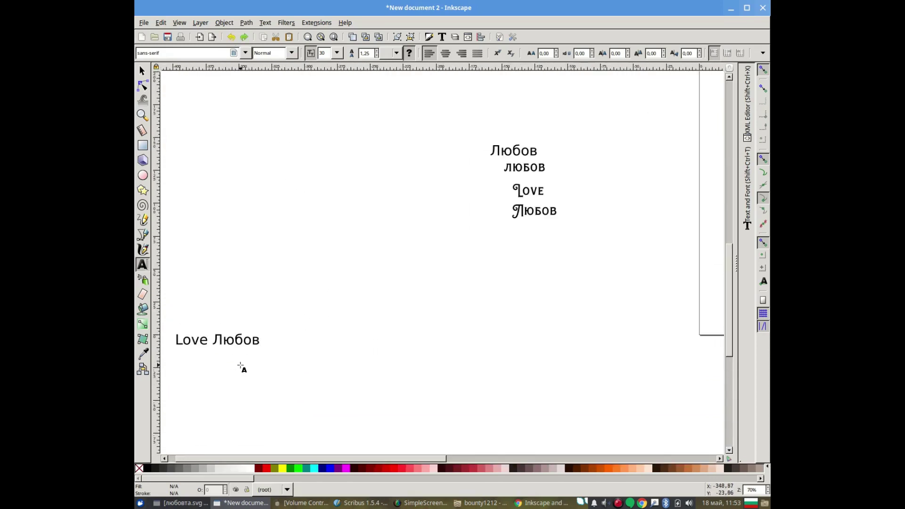
click(228, 339)
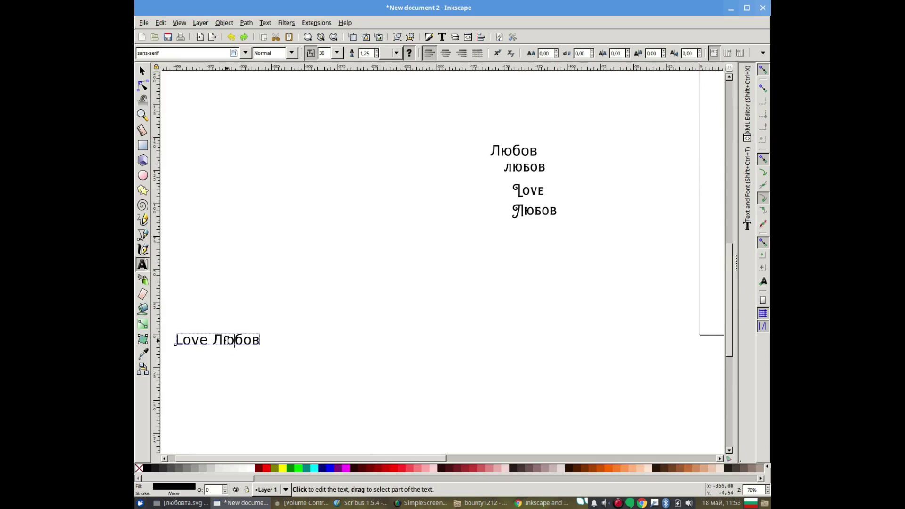
scroll(229, 339, up, 3)
scroll(222, 339, up, 1)
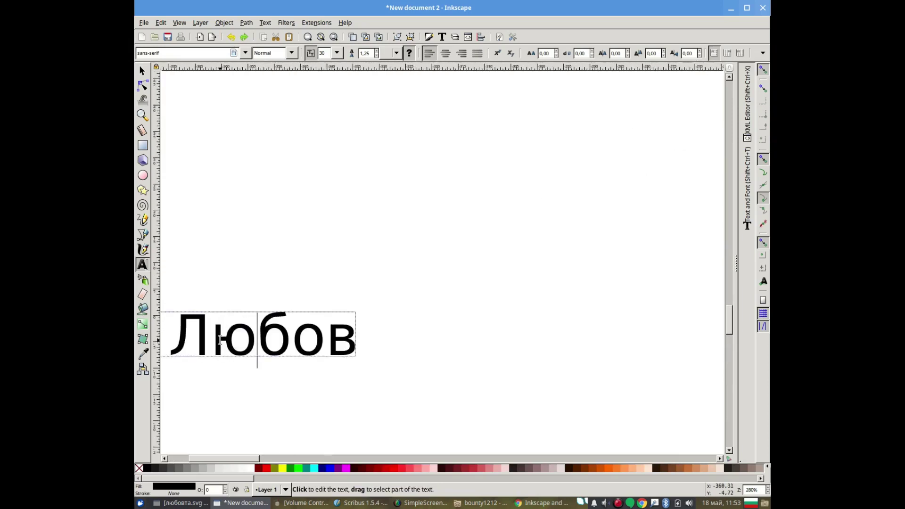
drag(220, 340, 361, 339)
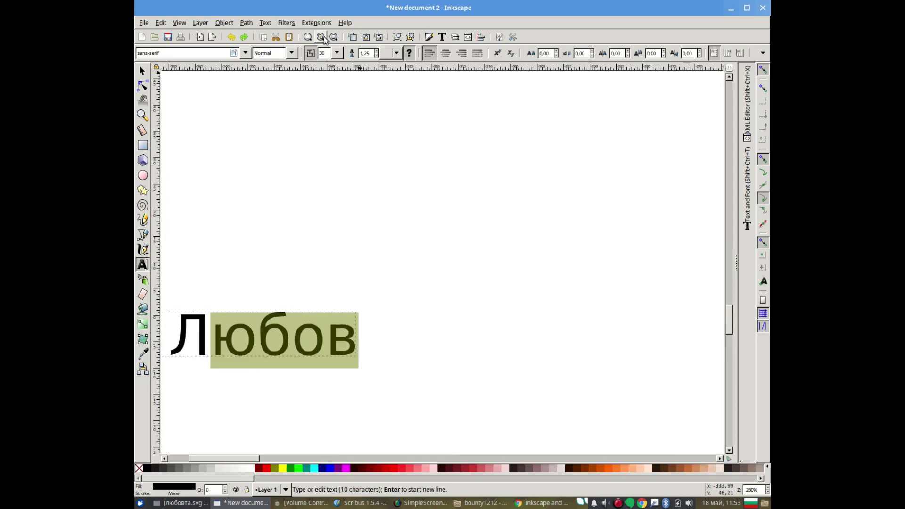
click(316, 22)
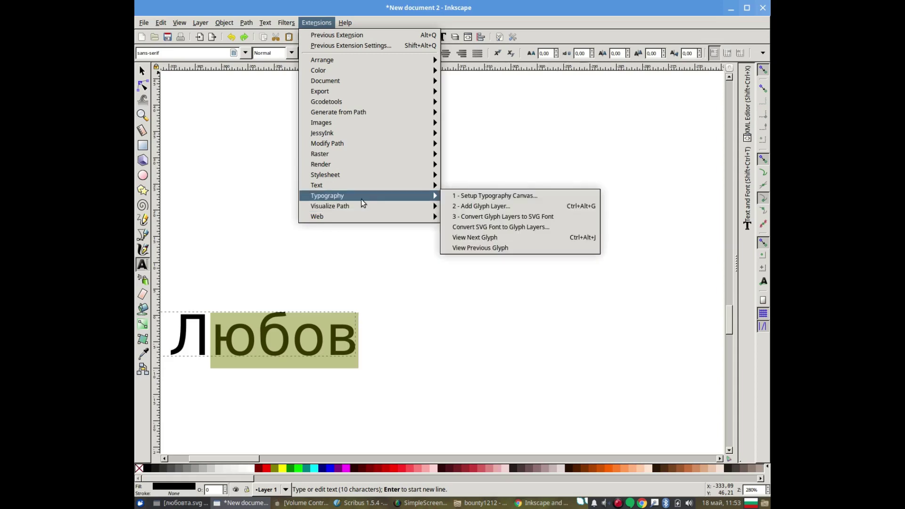
mouse_move(470, 185)
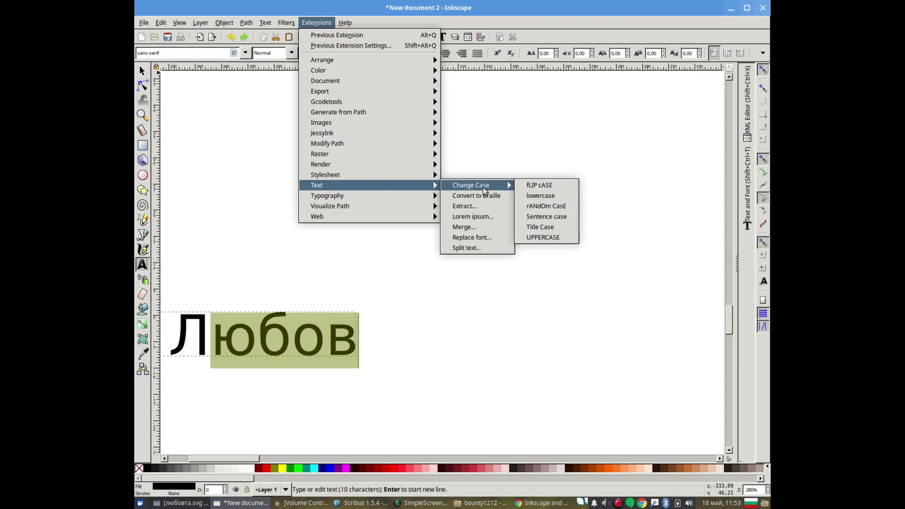
click(535, 208)
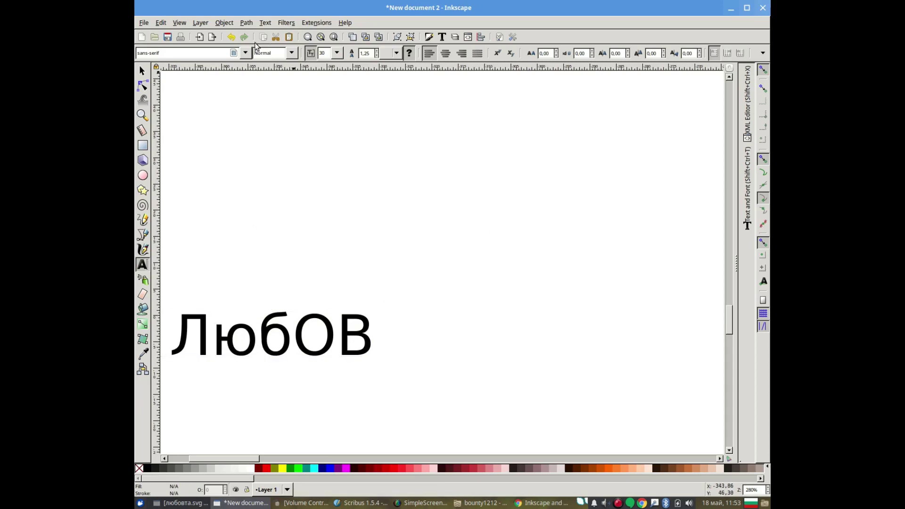
click(231, 37)
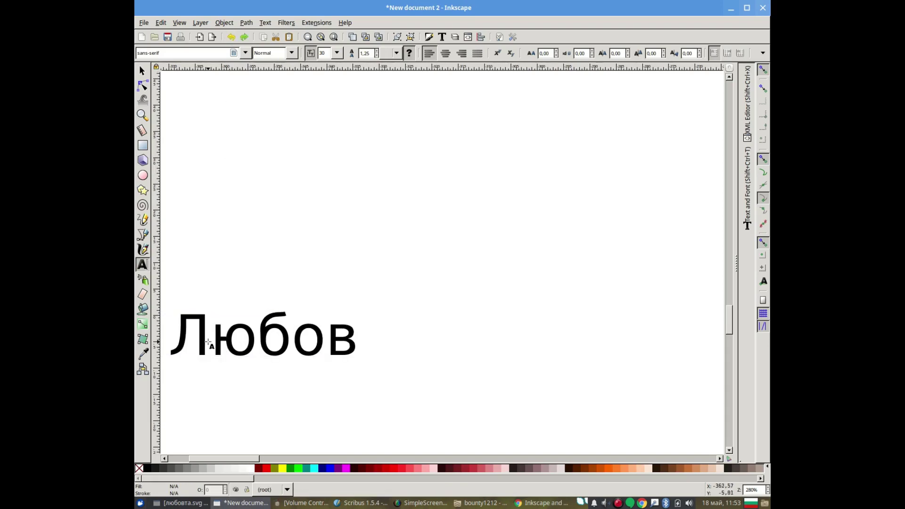
Step: Split the 'Love Любов' text into letters with Extensions > Text > Split text
drag(211, 343, 360, 343)
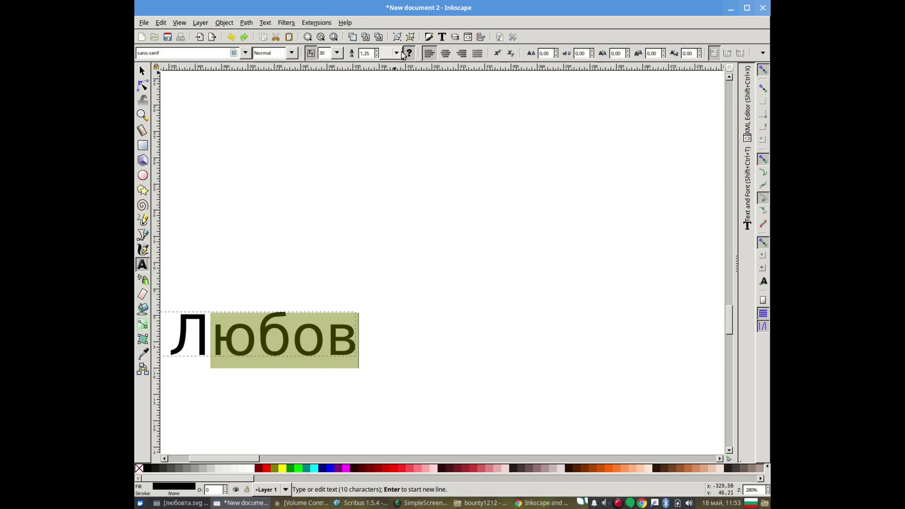
click(317, 23)
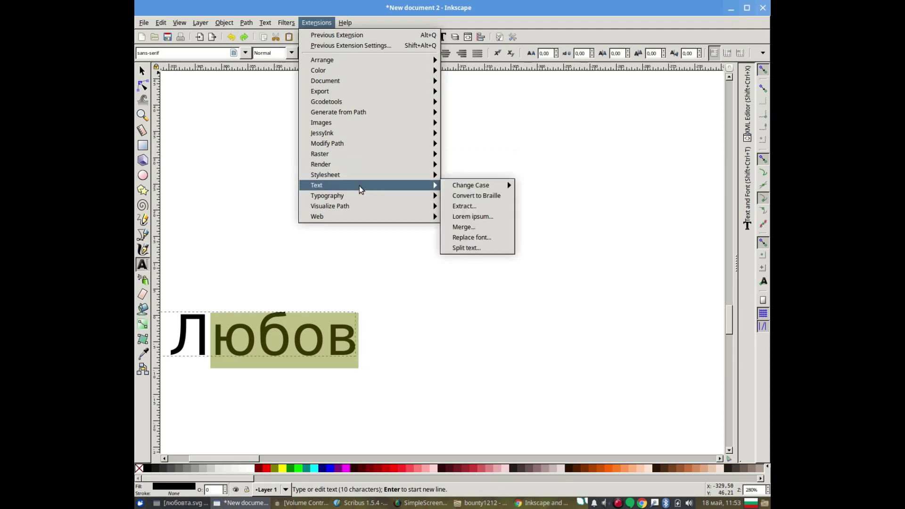
mouse_move(317, 185)
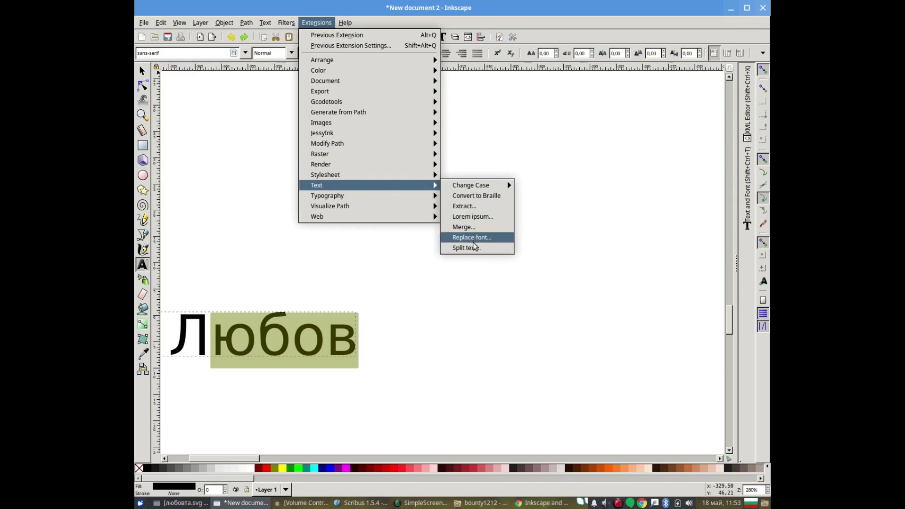
click(471, 248)
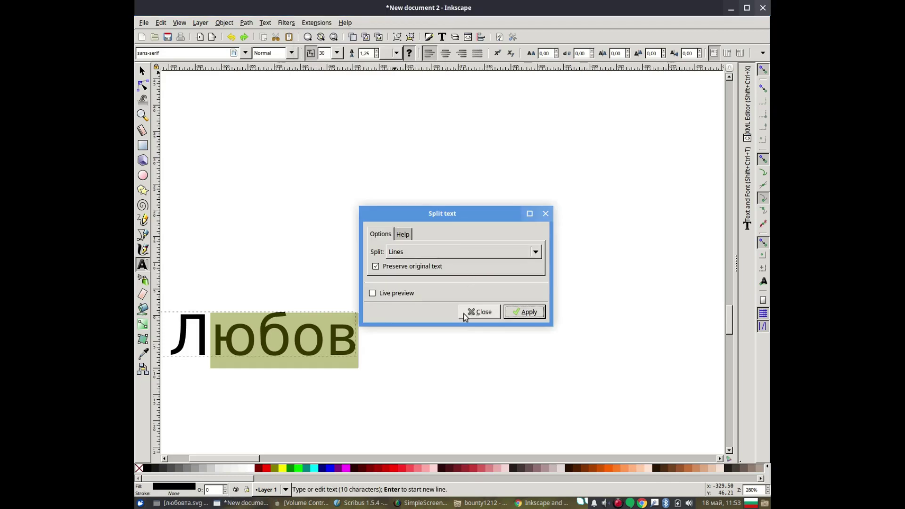
click(416, 253)
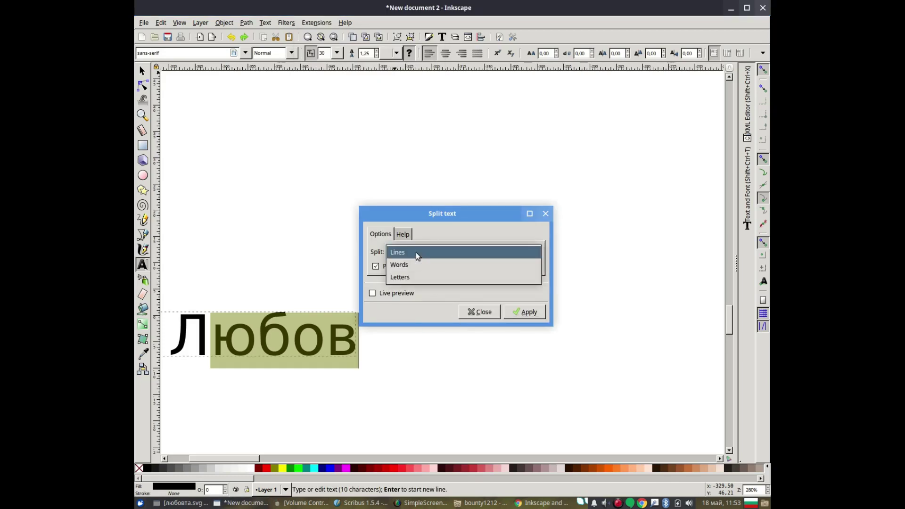
click(417, 276)
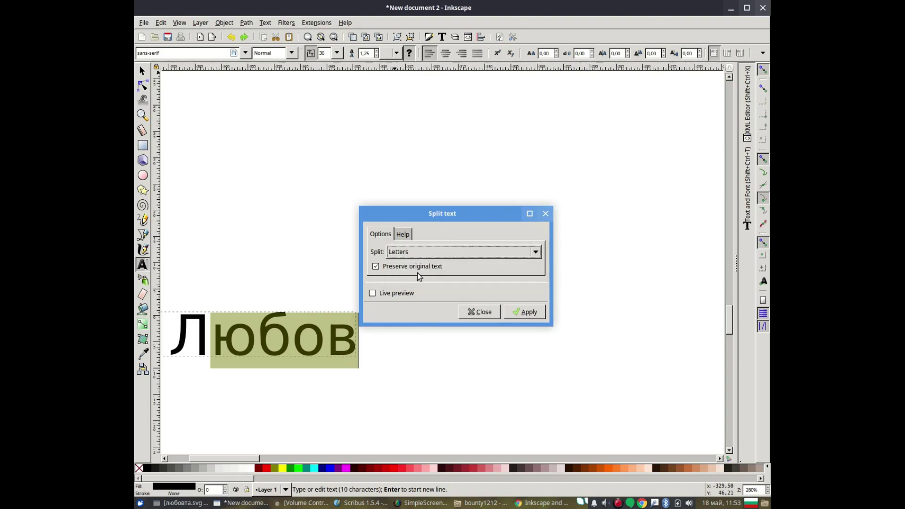
click(526, 315)
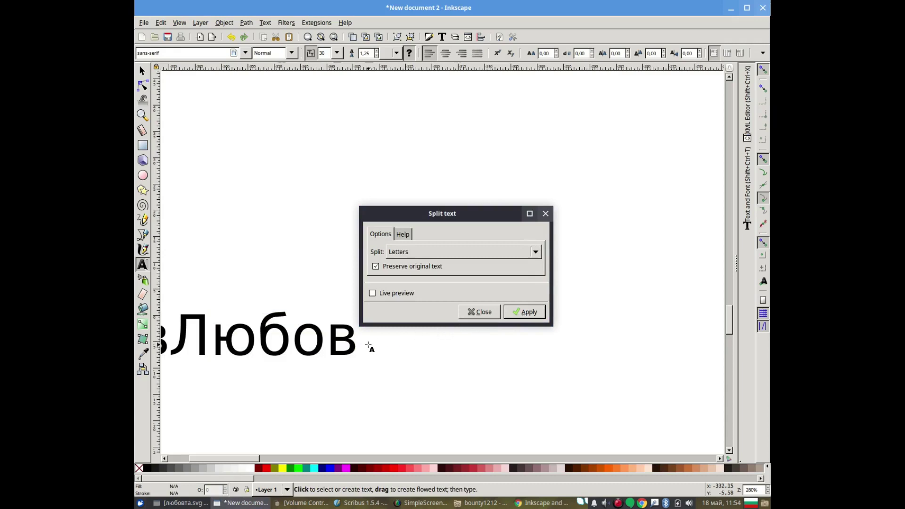
ctrl+scroll(369, 347, down, 3)
ctrl+scroll(310, 361, up, 2)
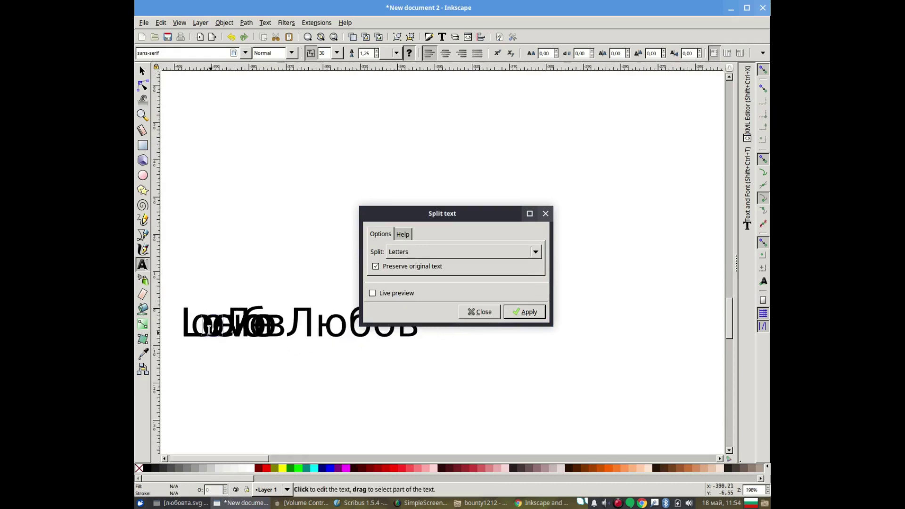
Step: Move the original line up, delete the split letter objects, and show the extension's Help
click(141, 72)
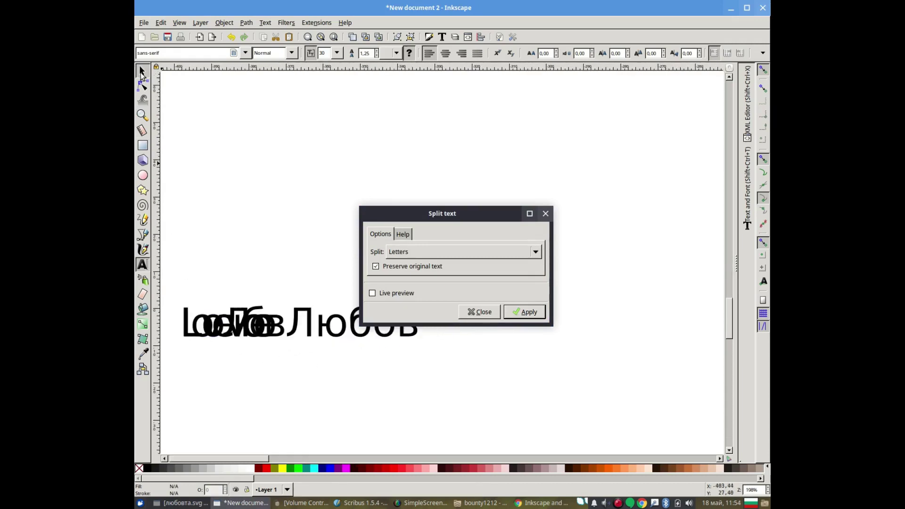
click(275, 330)
drag(275, 330, 283, 418)
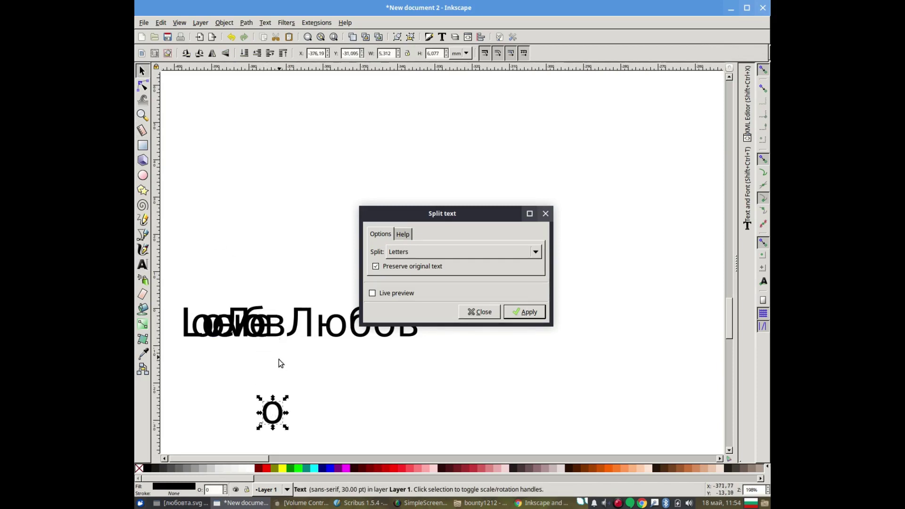
click(318, 325)
drag(317, 325, 314, 189)
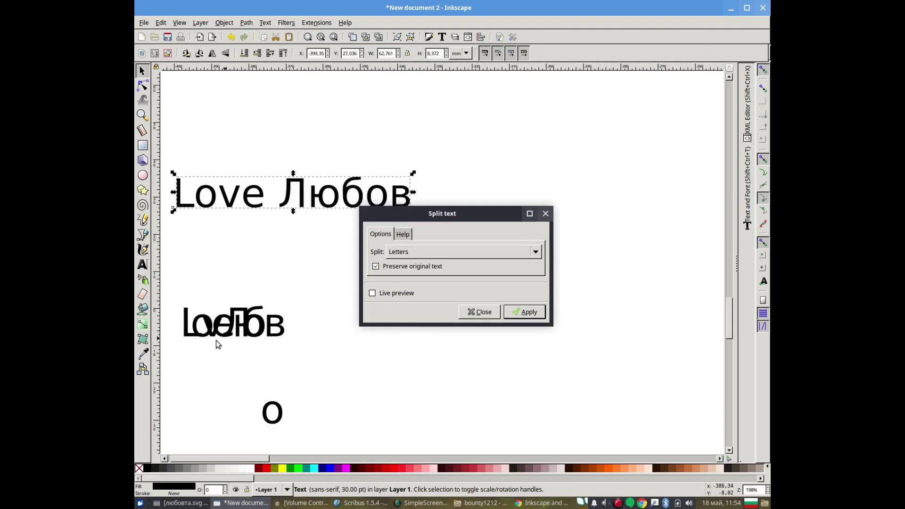
drag(175, 294, 334, 459)
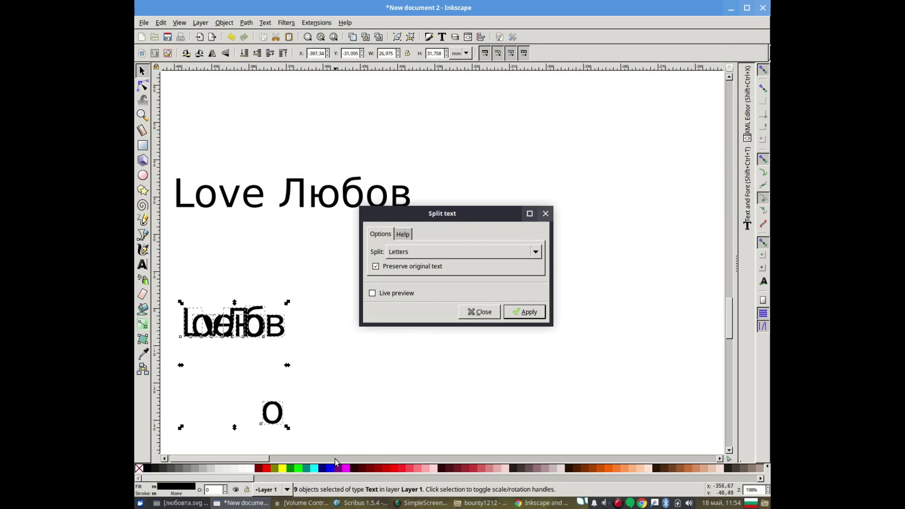
key(Delete)
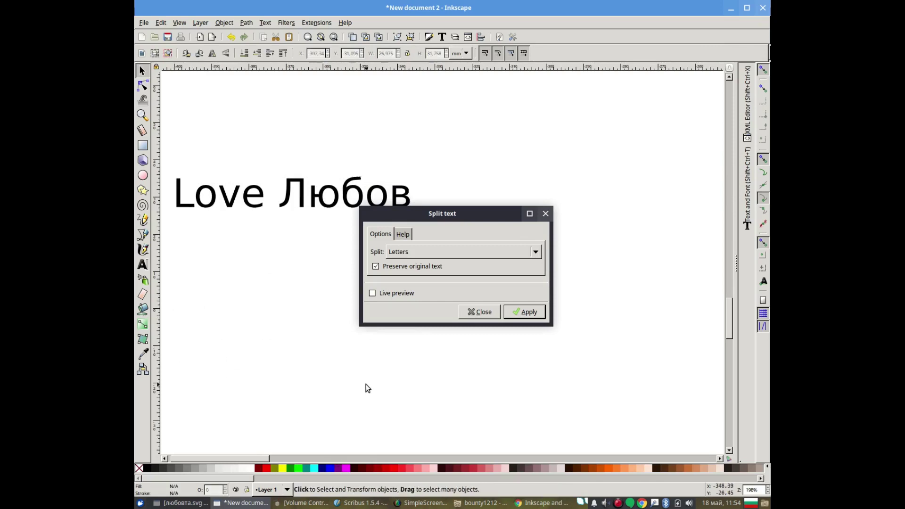
click(402, 236)
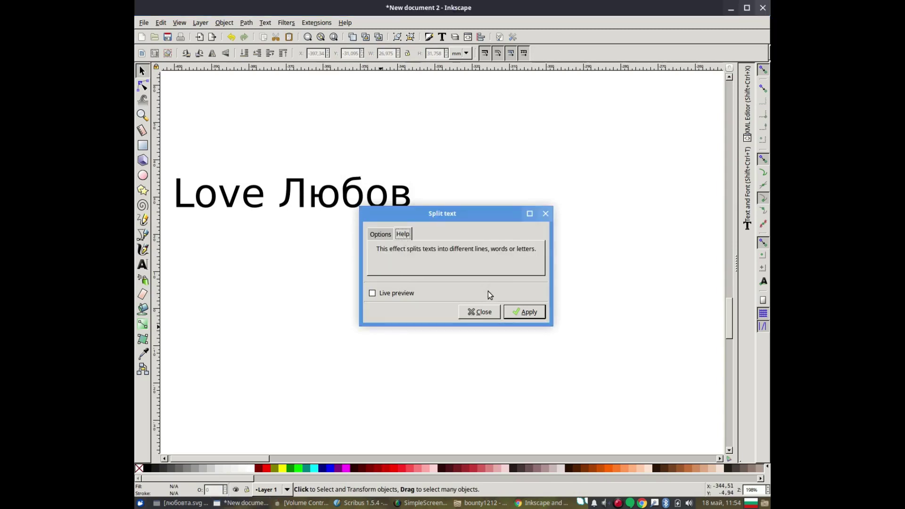
Step: Try a Change Case extension on the end letters of 'Любов', then undo it
click(481, 314)
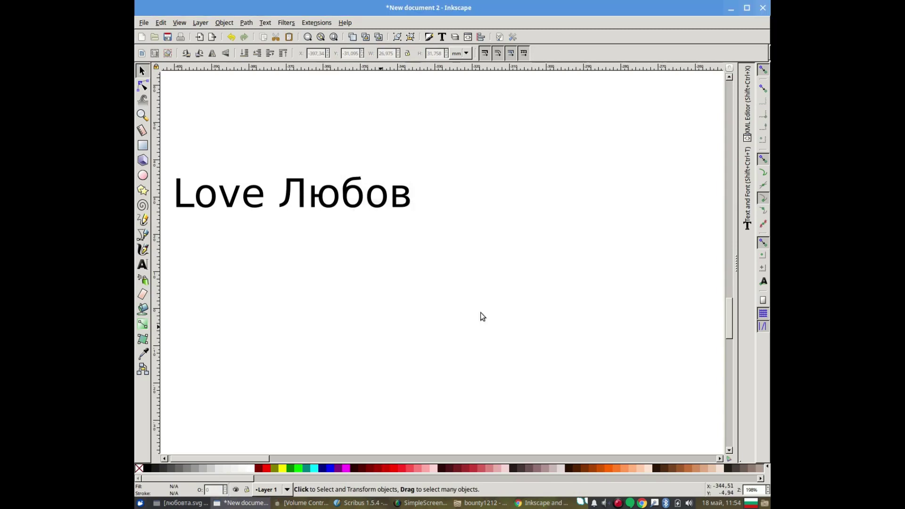
double_click(328, 205)
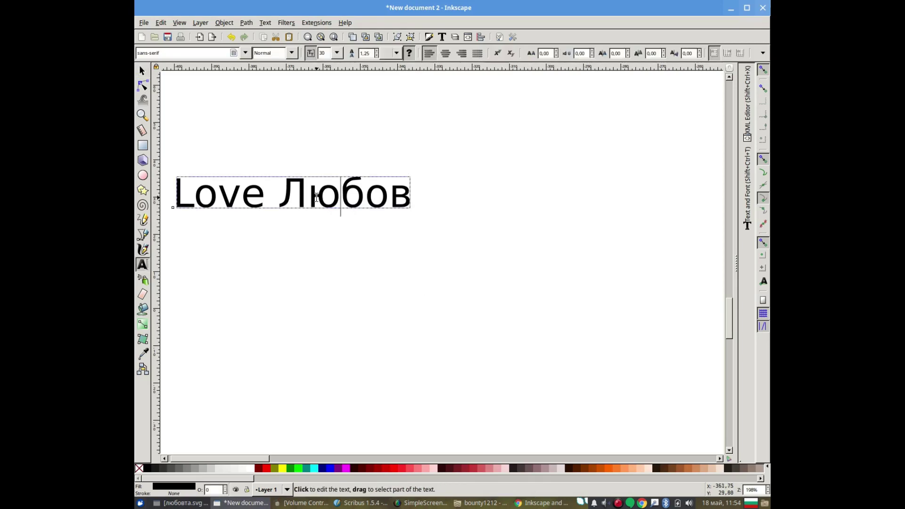
drag(309, 196, 414, 197)
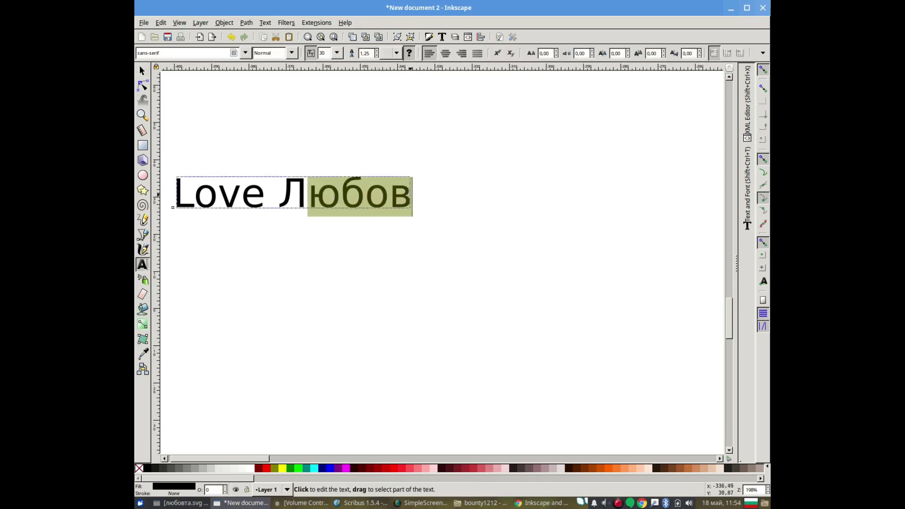
click(317, 23)
mouse_move(317, 185)
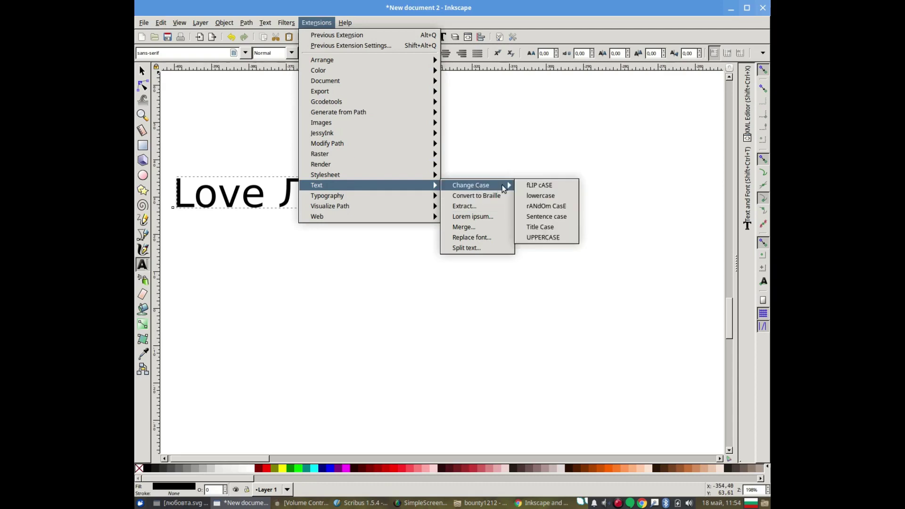
mouse_move(471, 185)
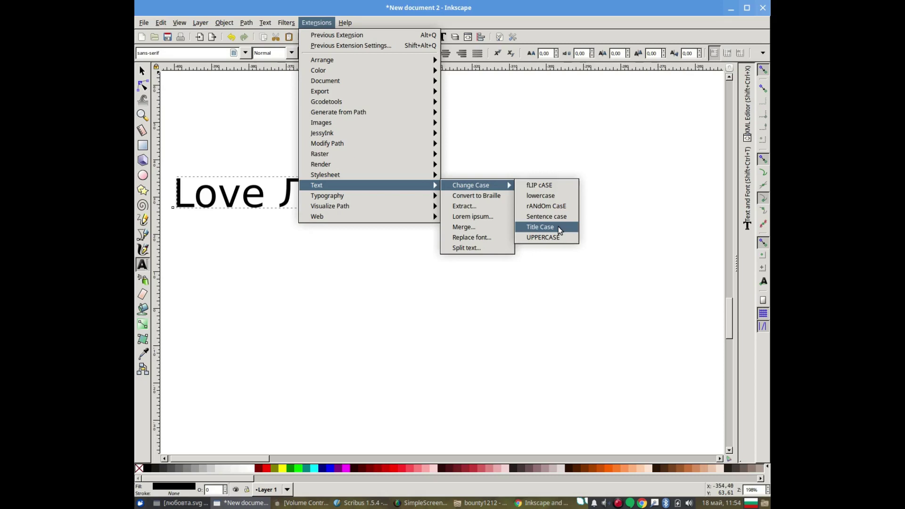
click(546, 217)
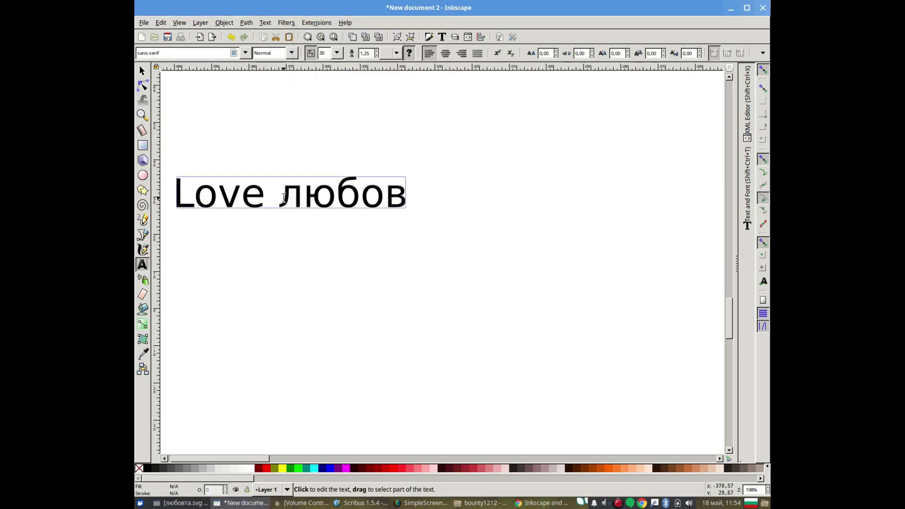
drag(284, 198, 404, 198)
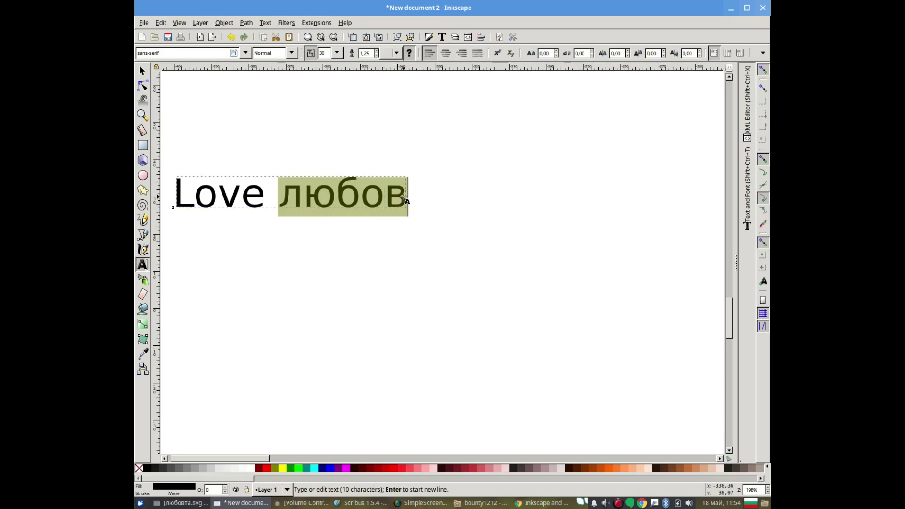
click(231, 38)
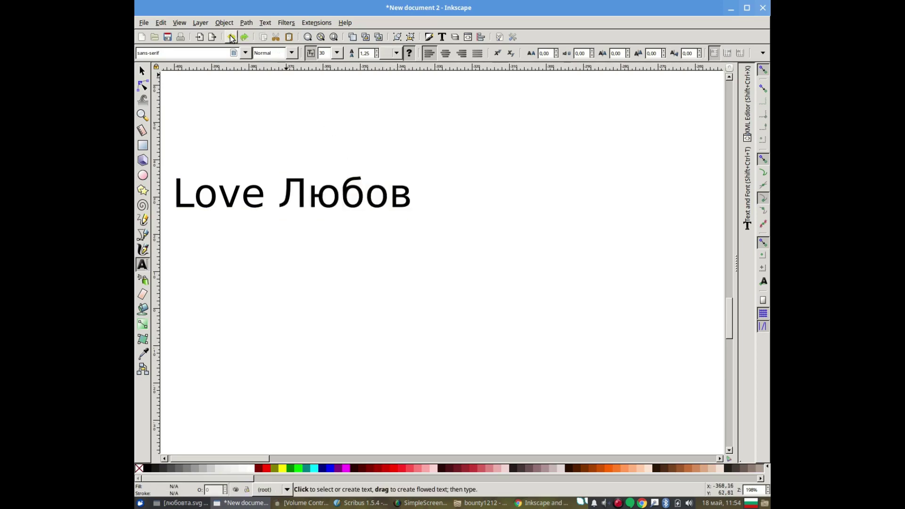
Step: Apply Title Case to 'юбов', then UPPERCASE so the line reads 'LOVE ЛЮБОВ'
click(314, 193)
drag(314, 193, 411, 196)
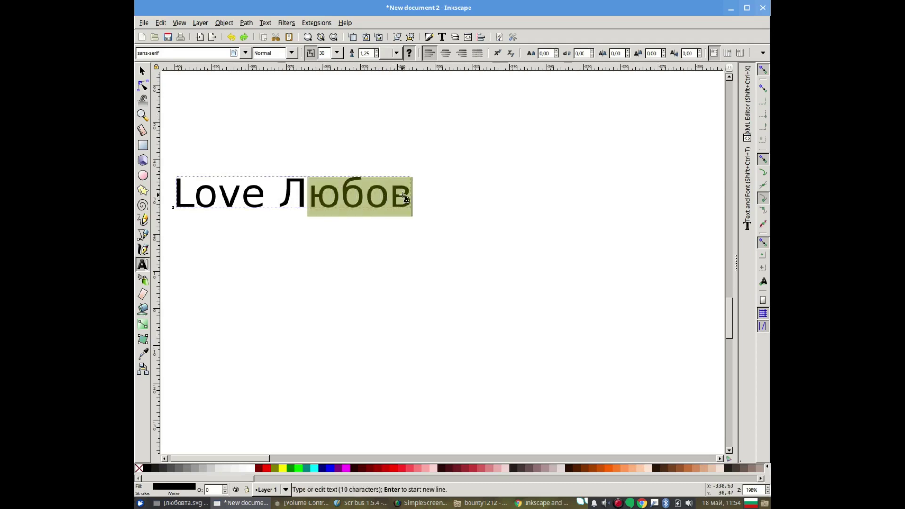
click(319, 22)
mouse_move(316, 185)
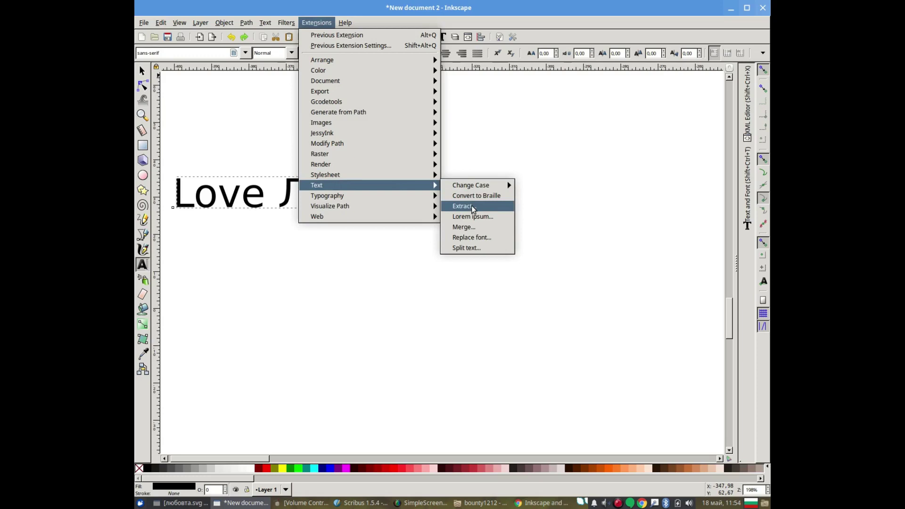
mouse_move(471, 185)
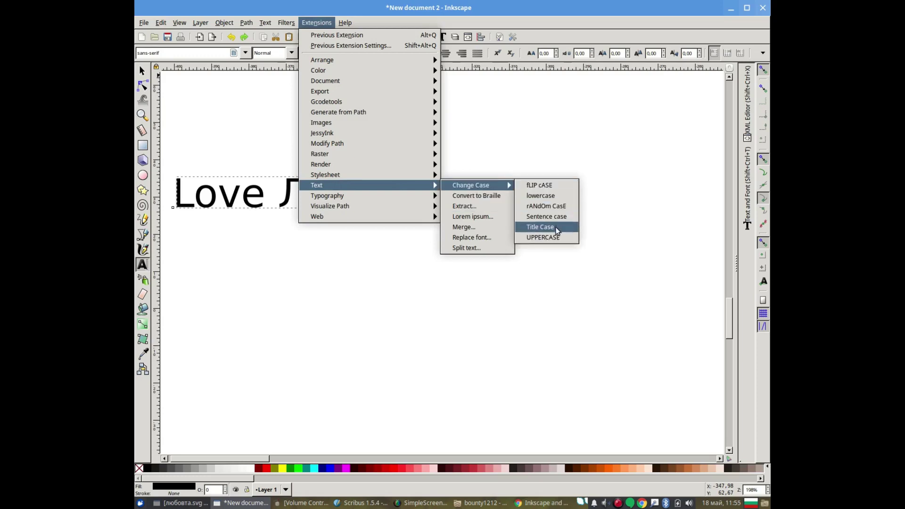
click(540, 227)
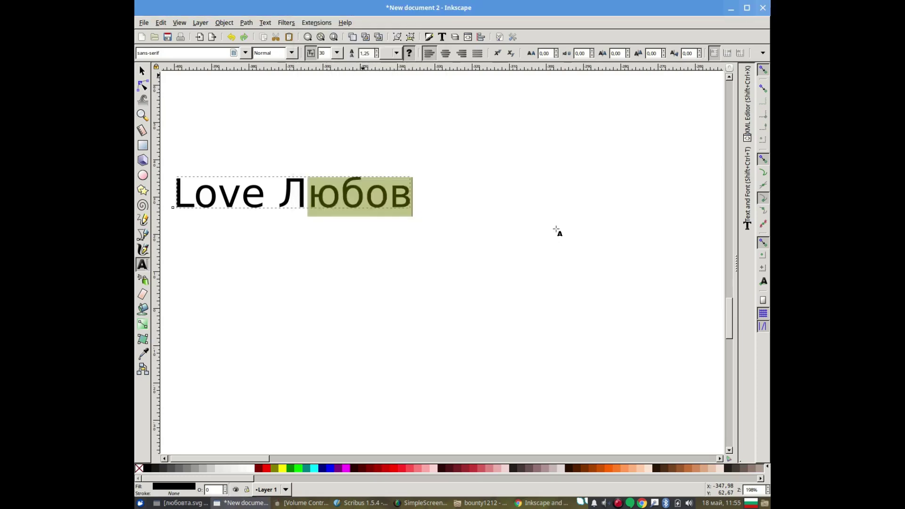
click(286, 22)
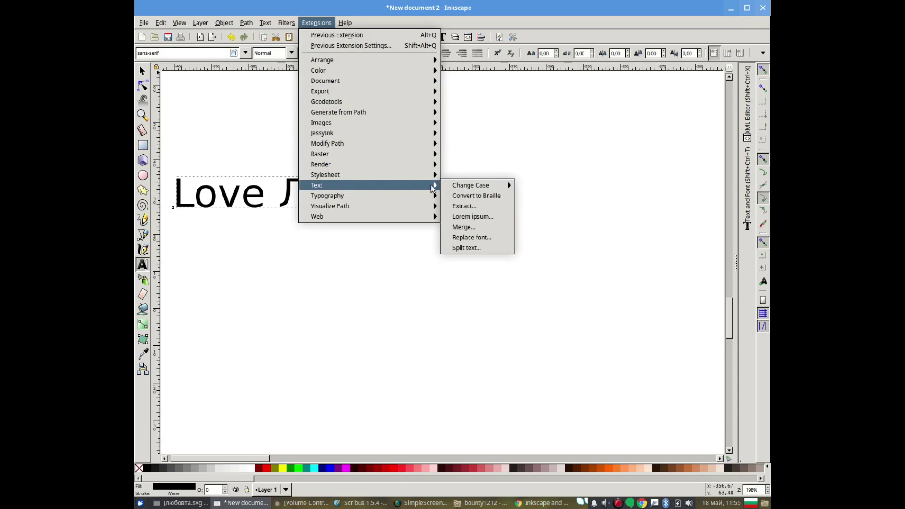
mouse_move(471, 185)
click(558, 237)
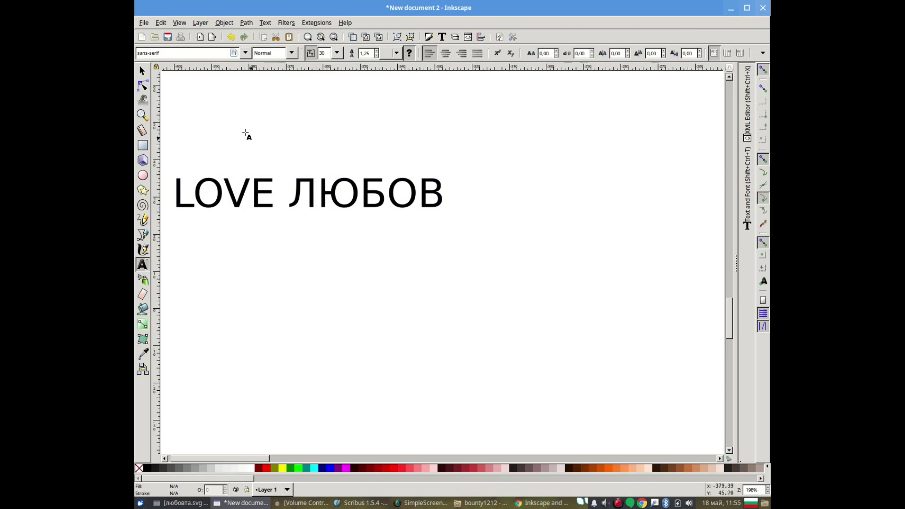
click(143, 72)
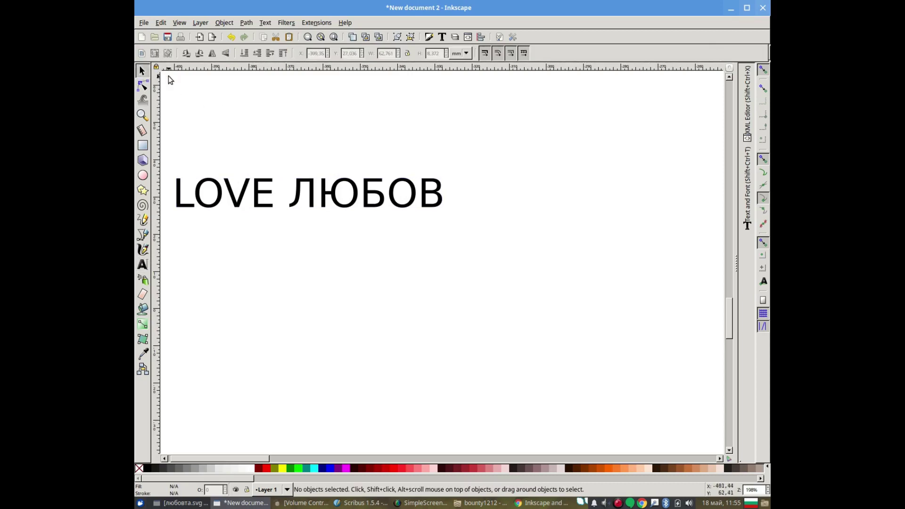
Step: Set the LOVE ЛЮБОВ text's orientation to Upright from the text layout options
click(297, 204)
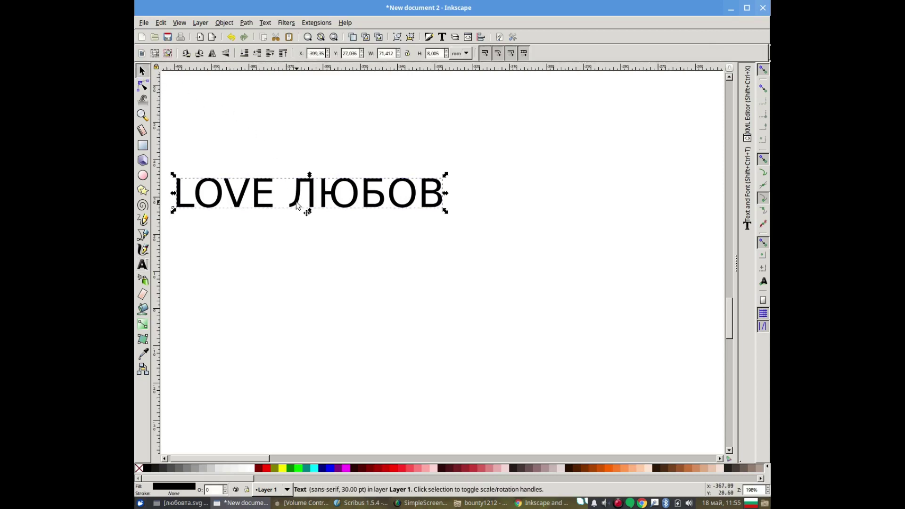
double_click(297, 203)
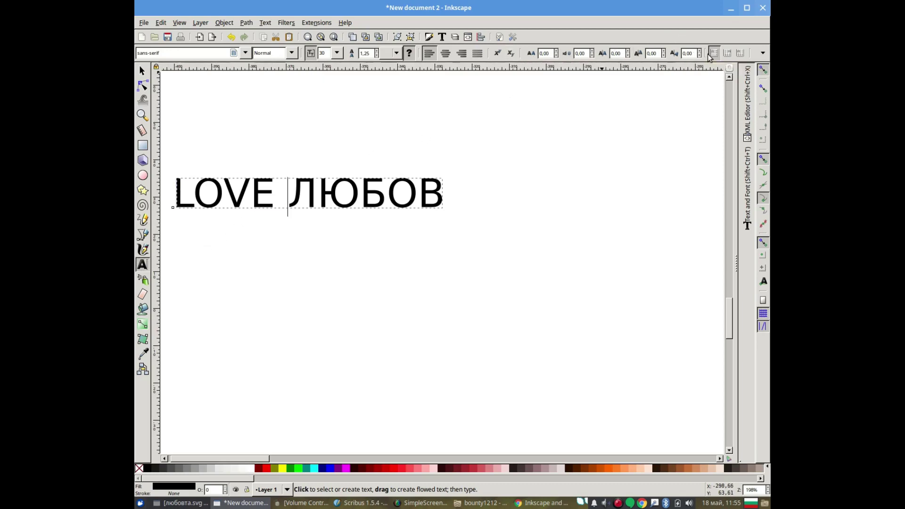
click(763, 53)
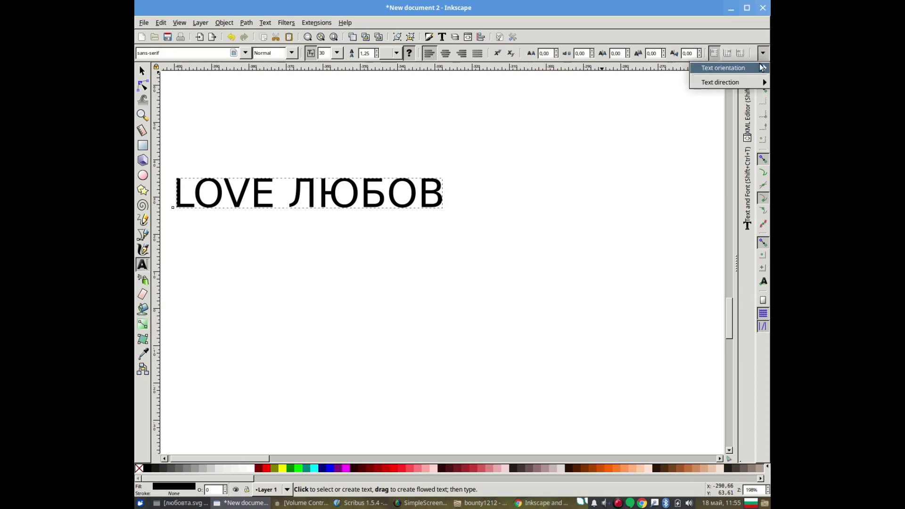
mouse_move(726, 68)
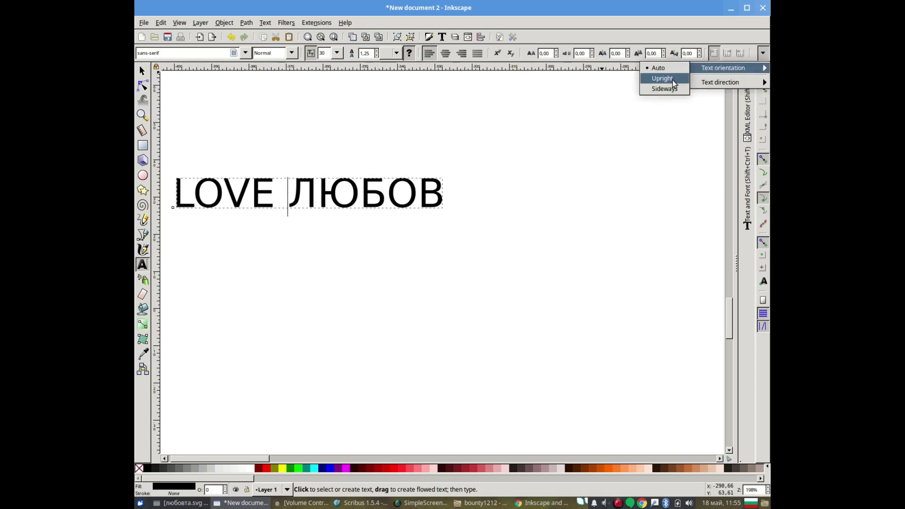
click(663, 78)
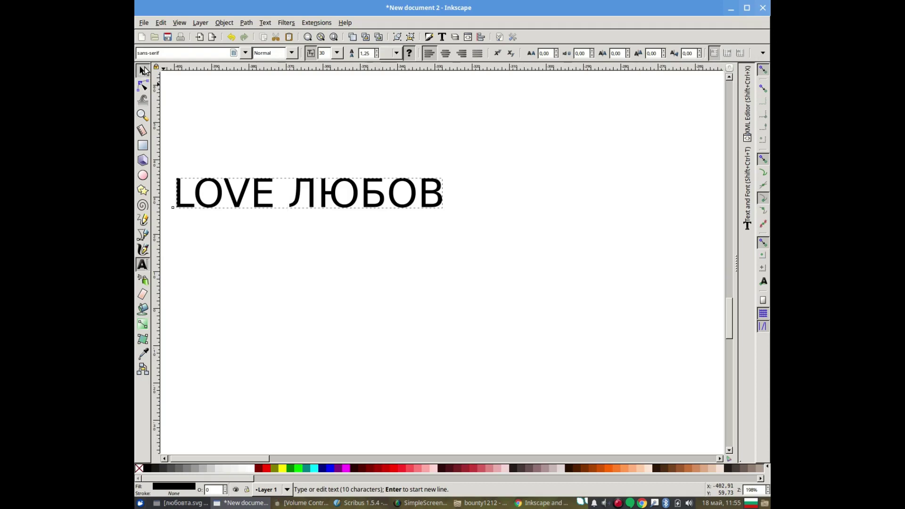
Step: Reselect the text object and put the caret at the start of the line
click(143, 71)
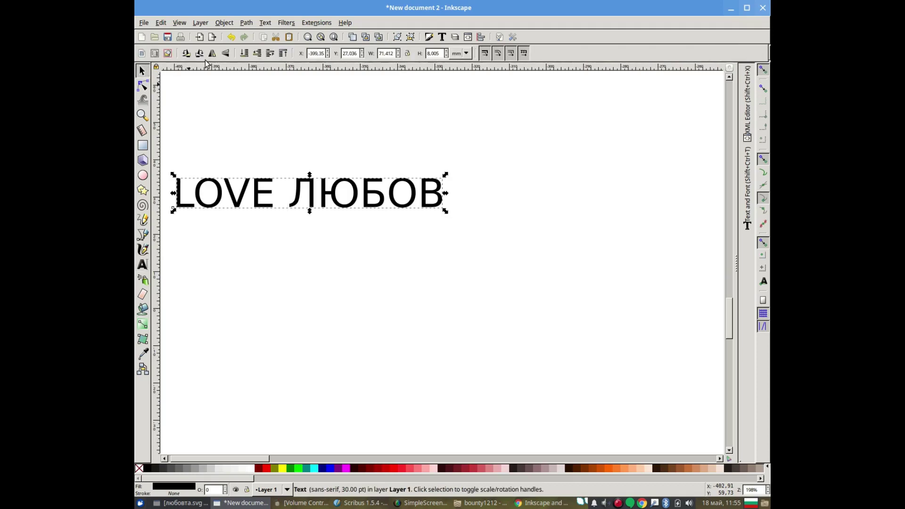
click(317, 204)
double_click(318, 207)
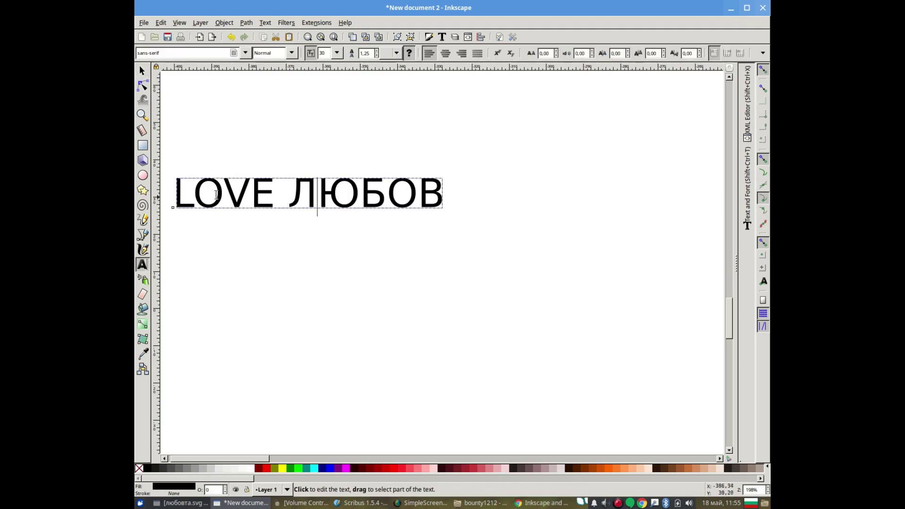
click(185, 192)
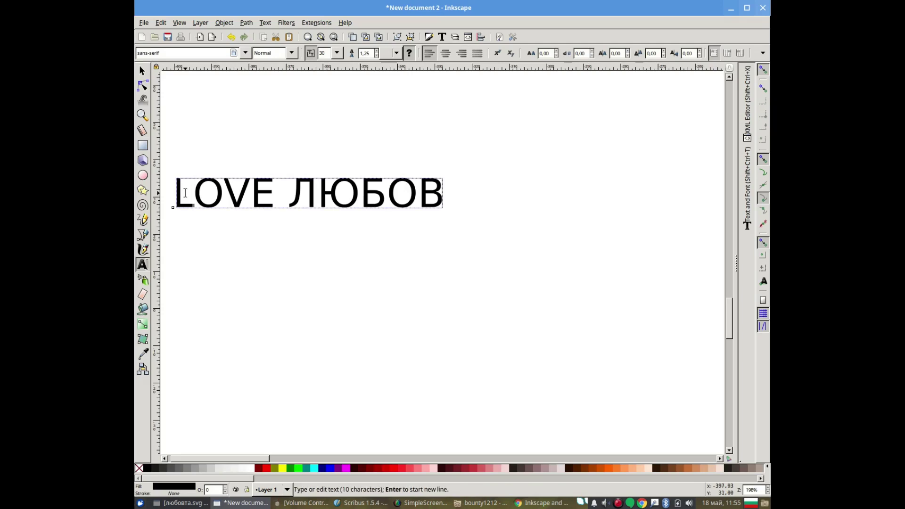
key(ctrl+a)
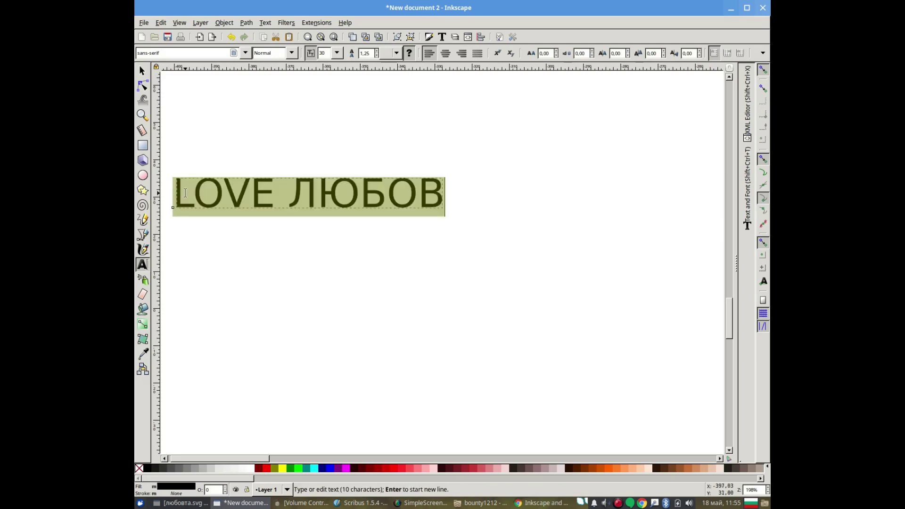
click(730, 55)
scroll(462, 225, down, 3)
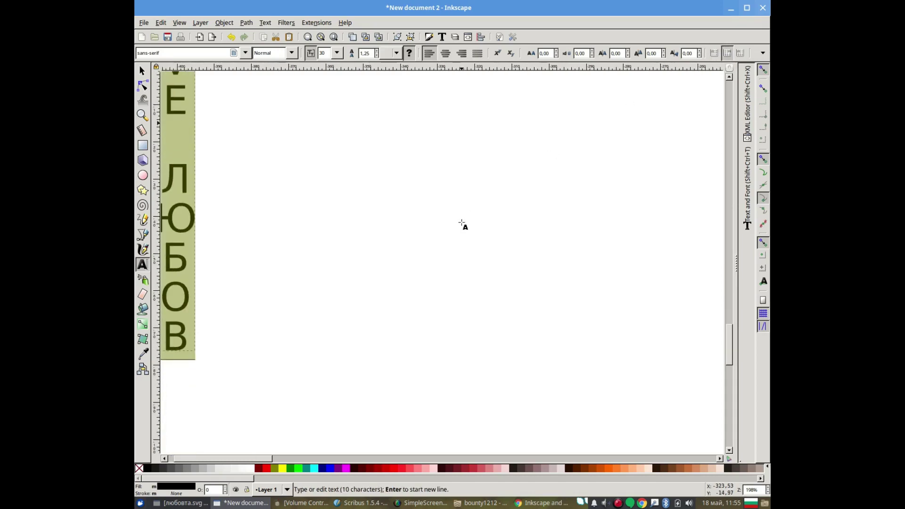
click(742, 54)
click(716, 53)
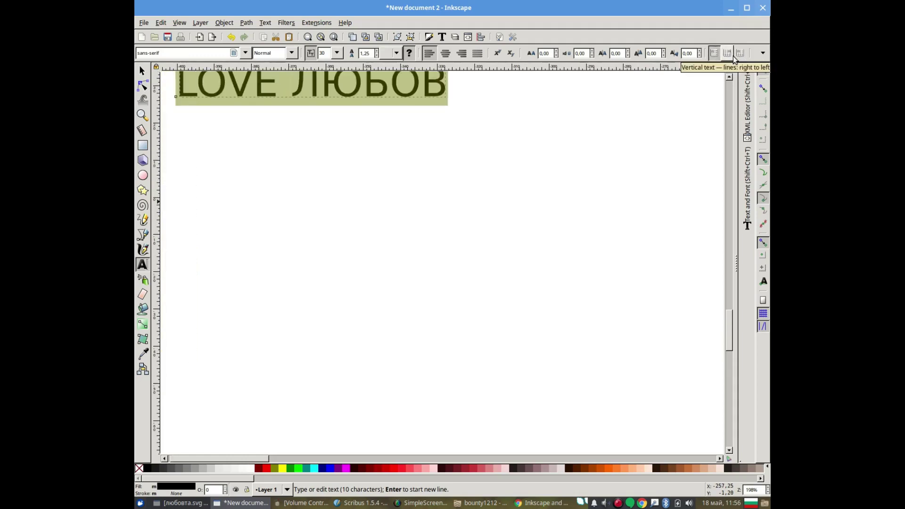
click(729, 54)
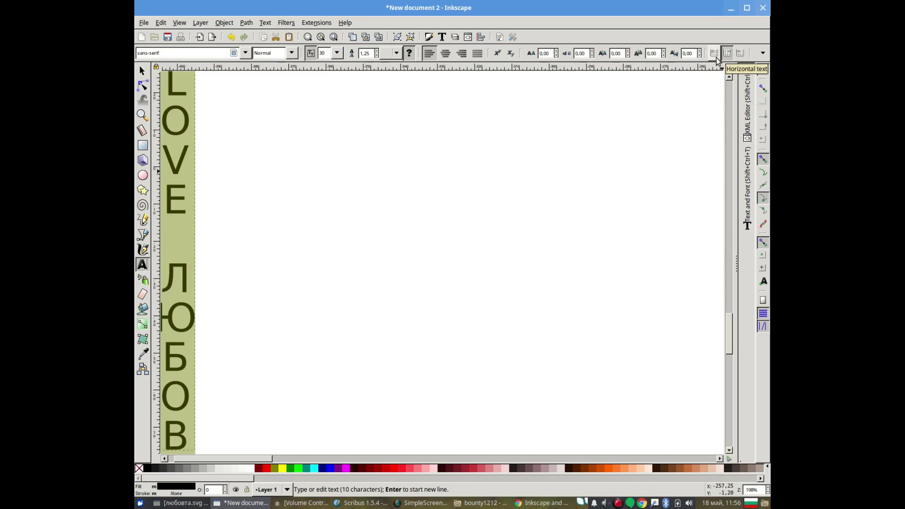
click(764, 54)
mouse_move(724, 68)
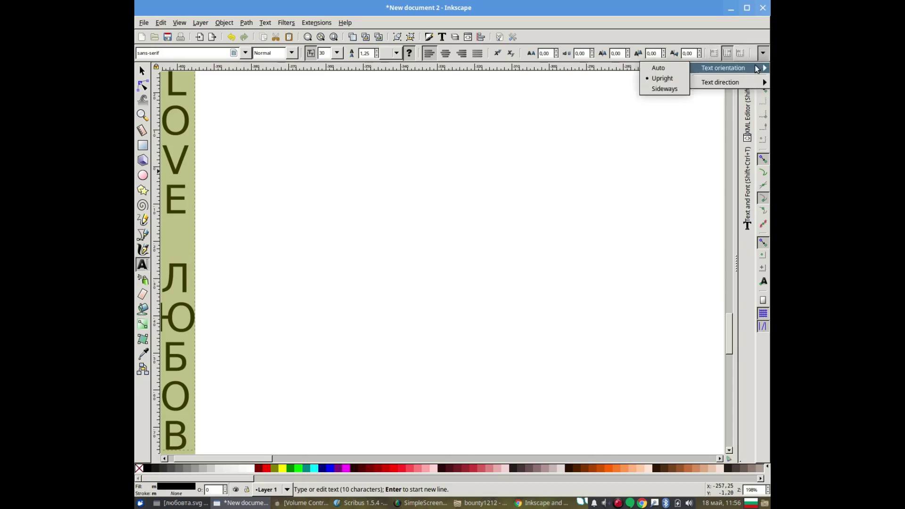
click(674, 89)
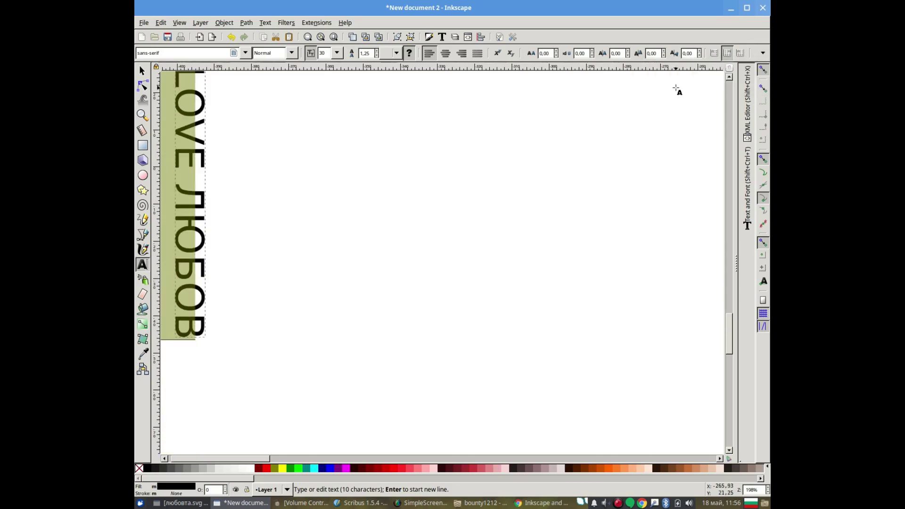
click(715, 53)
click(727, 53)
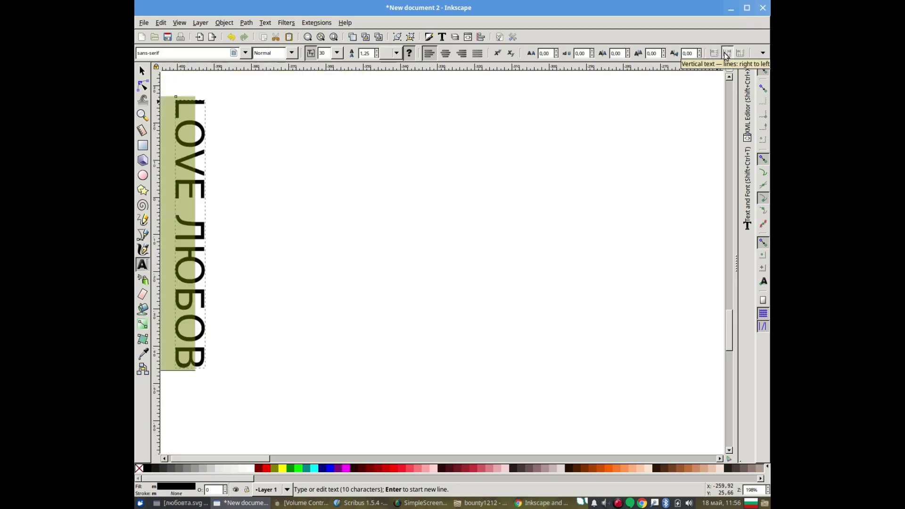
click(763, 53)
mouse_move(723, 68)
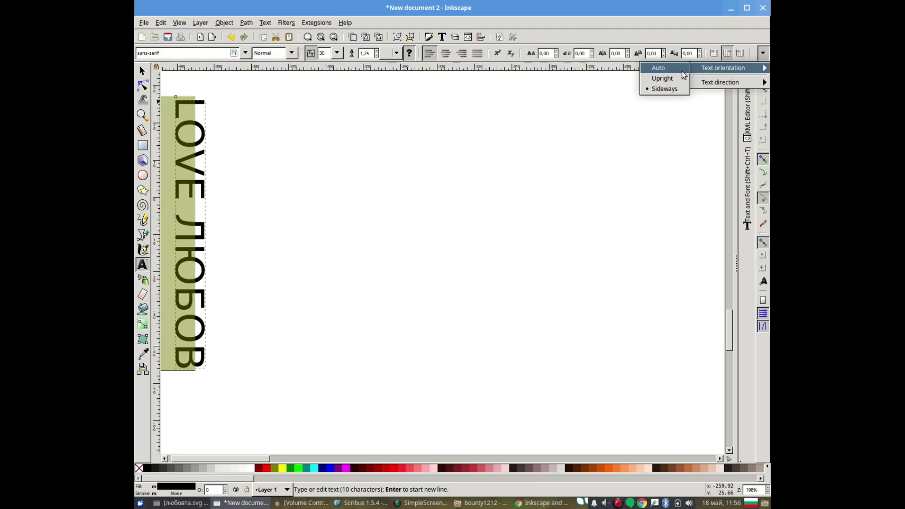
click(659, 68)
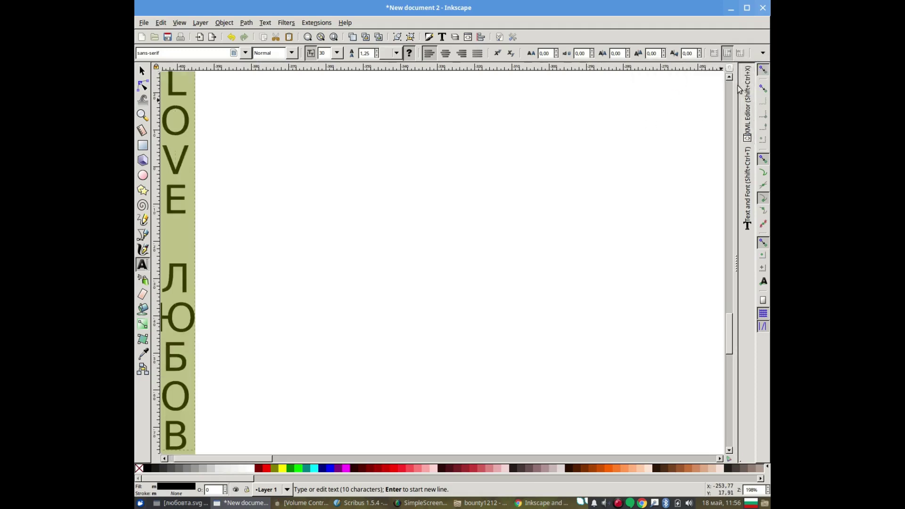
click(718, 54)
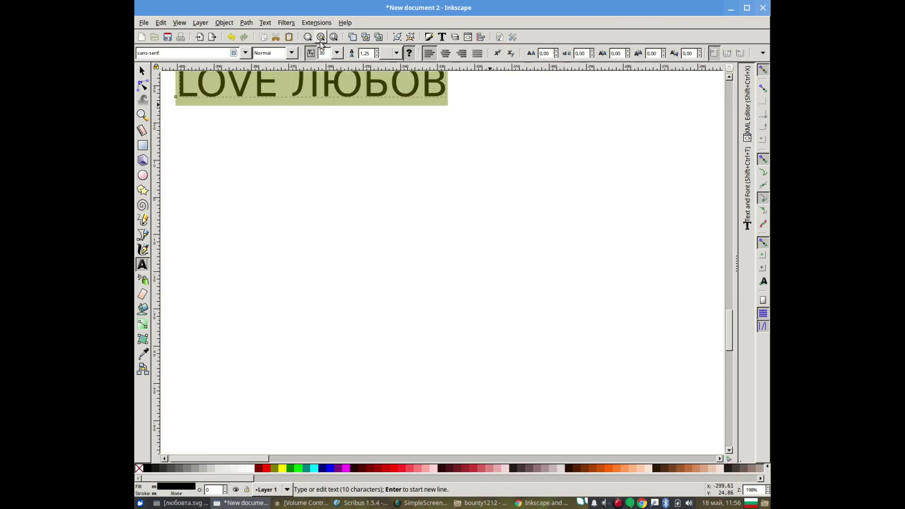
click(140, 70)
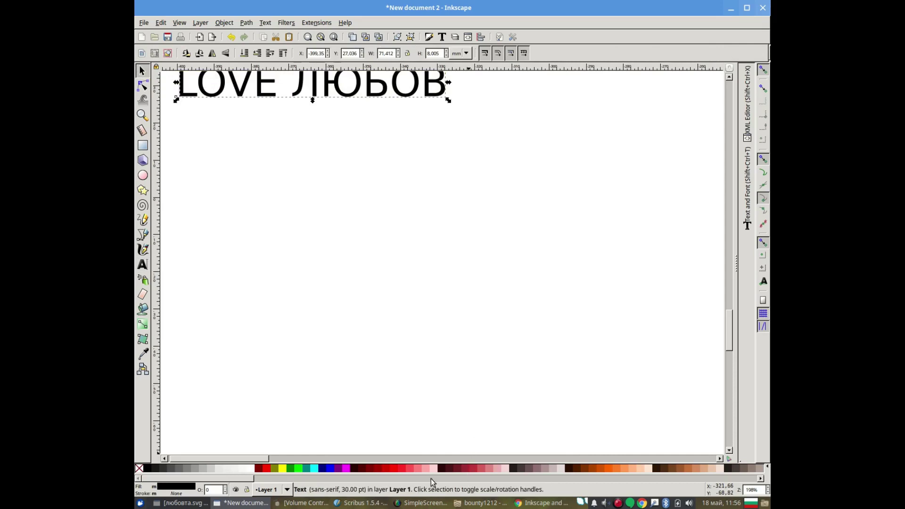
Step: Bring the SimpleScreenRecorder window to the front from the taskbar
click(417, 504)
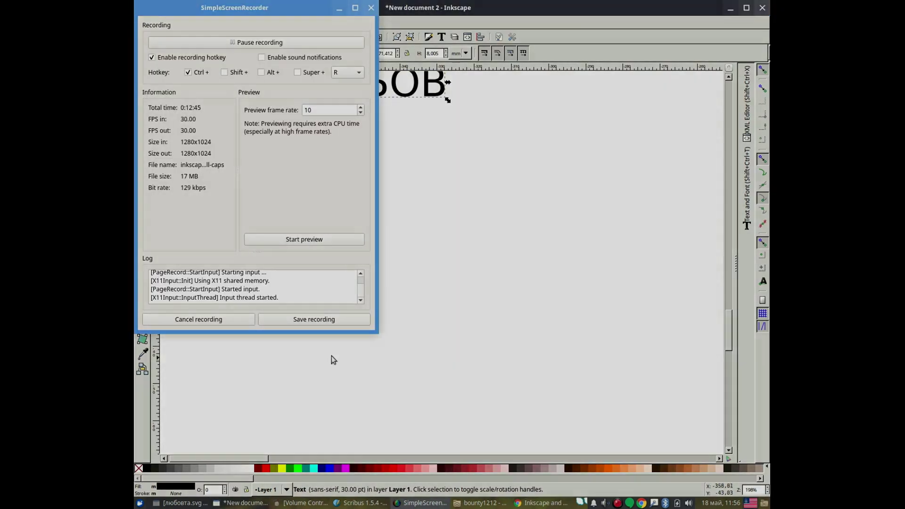